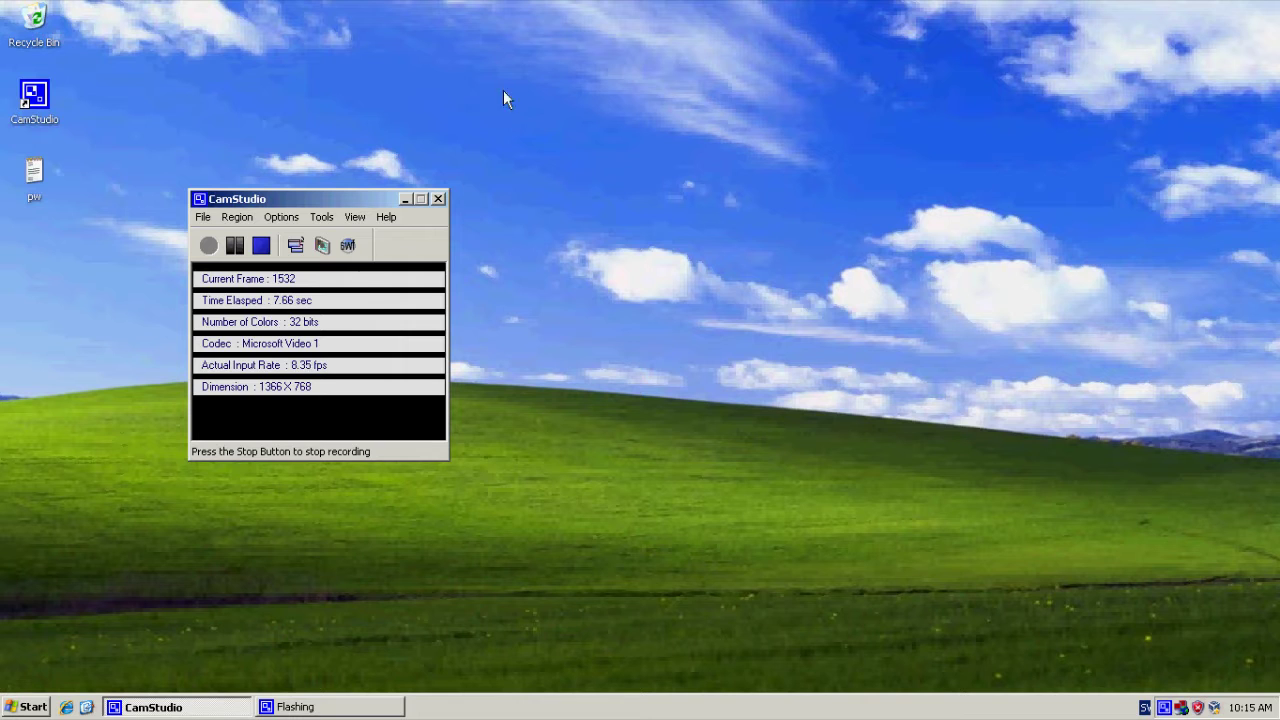
Minimize the CamStudio recorder window to clear the desktop.
{"action": "left_click", "coordinate": [404, 199]}
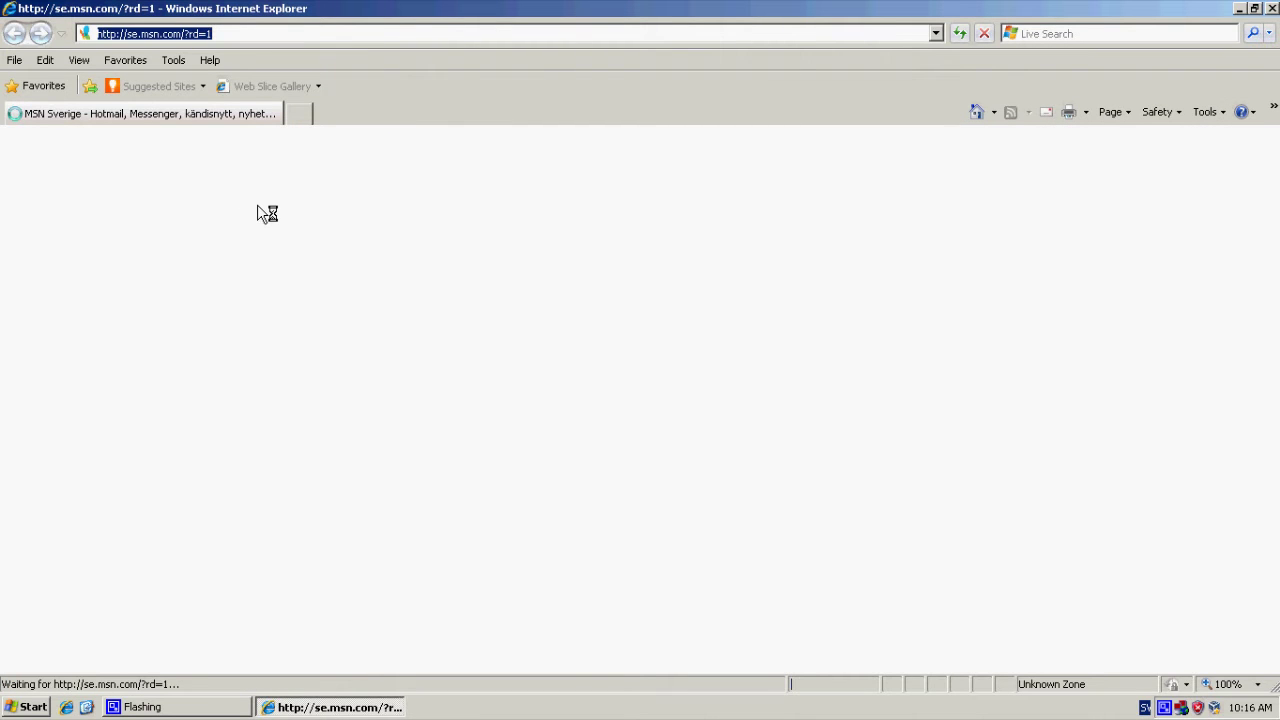
Go to the Anonine website and switch it to English.
{"action": "type", "text": "a"}
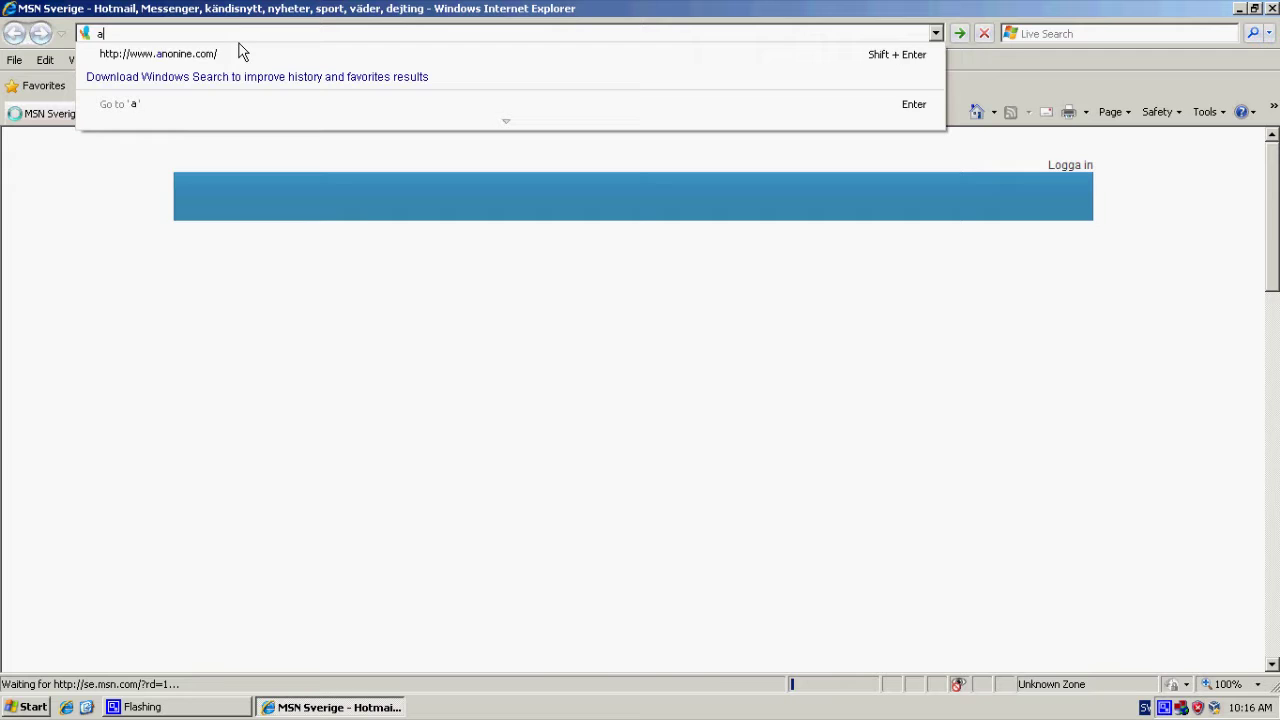
{"action": "left_click", "coordinate": [217, 58]}
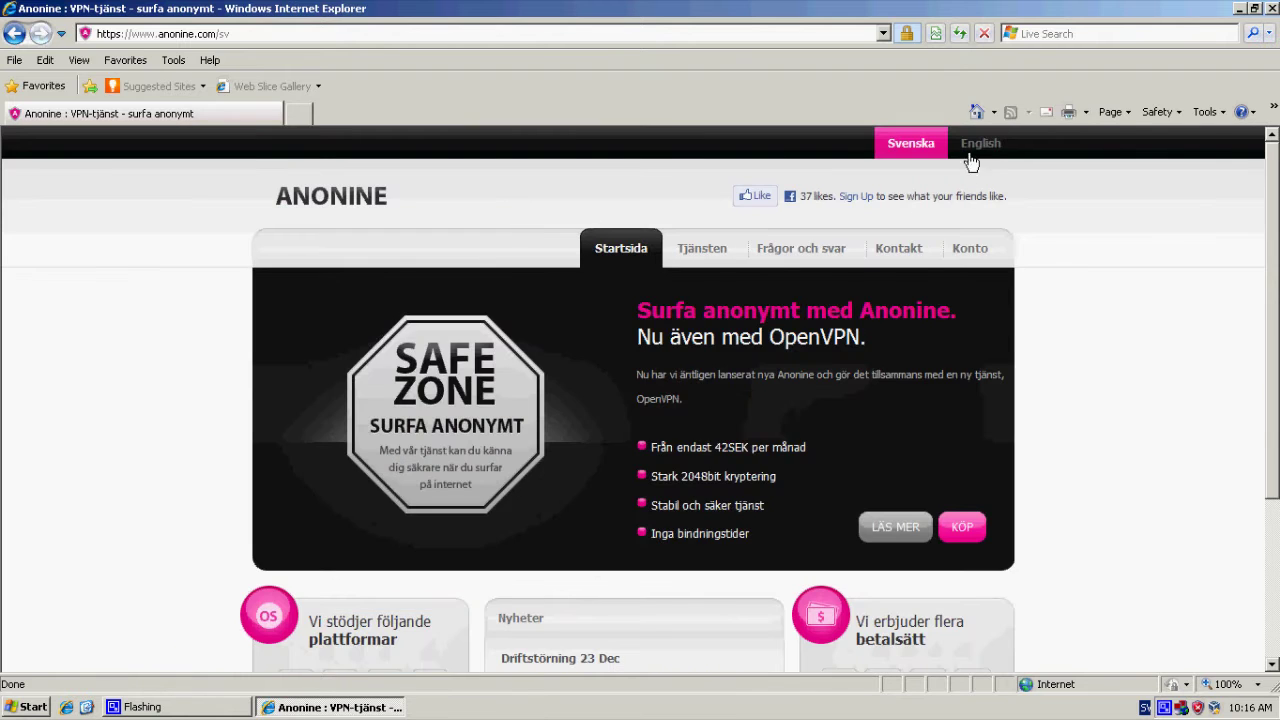
{"action": "left_click", "coordinate": [979, 147]}
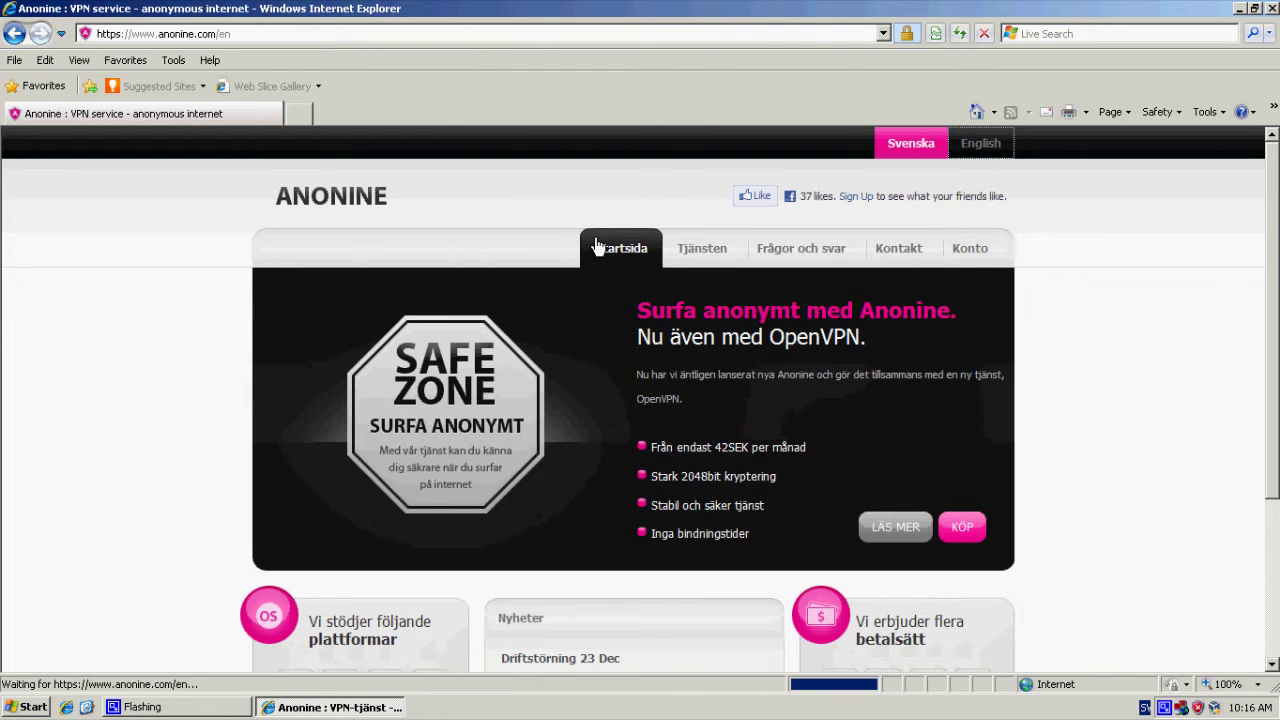
View the account's OpenVPN subscription details, then sign out.
{"action": "left_click", "coordinate": [948, 252]}
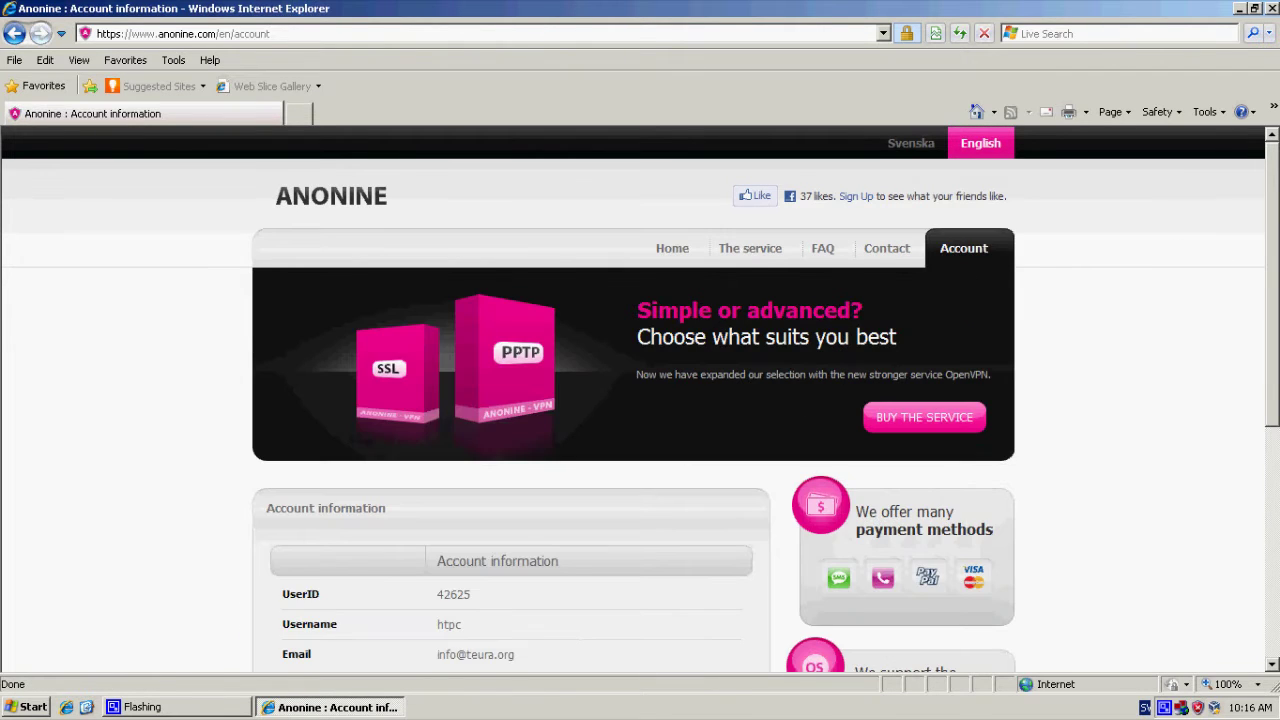
{"action": "left_click_drag", "start_coordinate": [1274, 350], "coordinate": [1274, 612]}
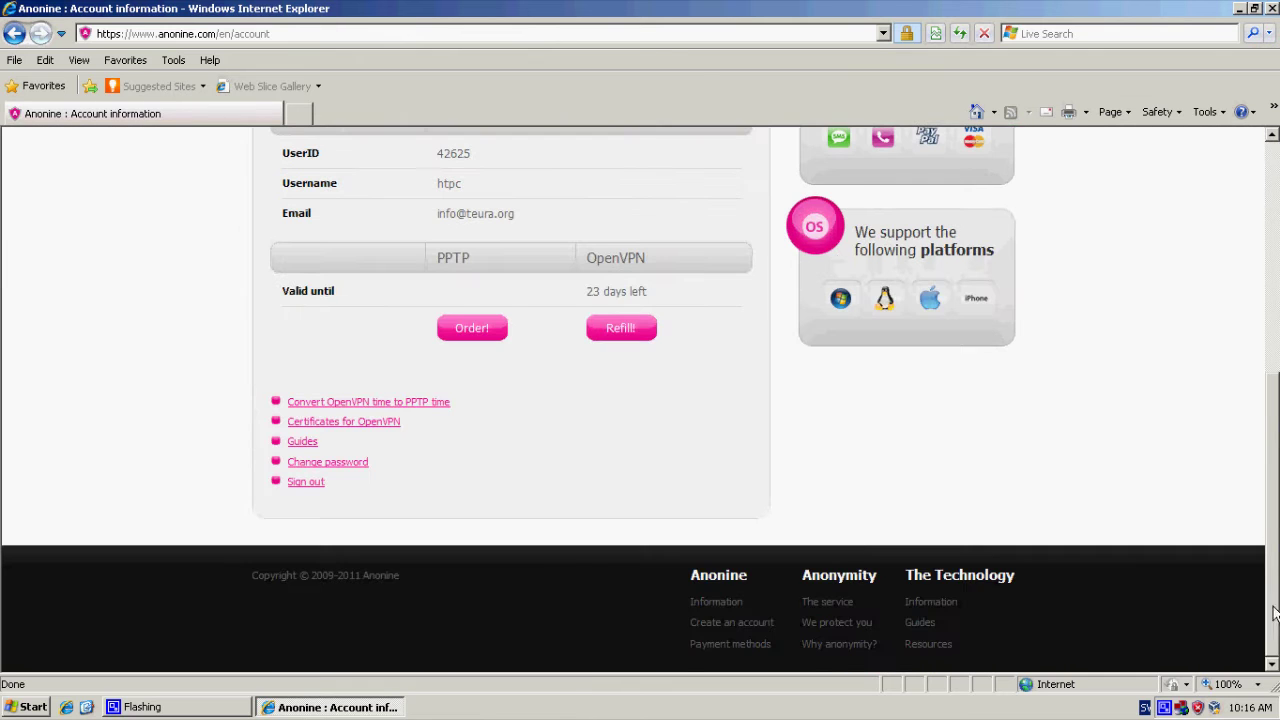
{"action": "left_click", "coordinate": [312, 481]}
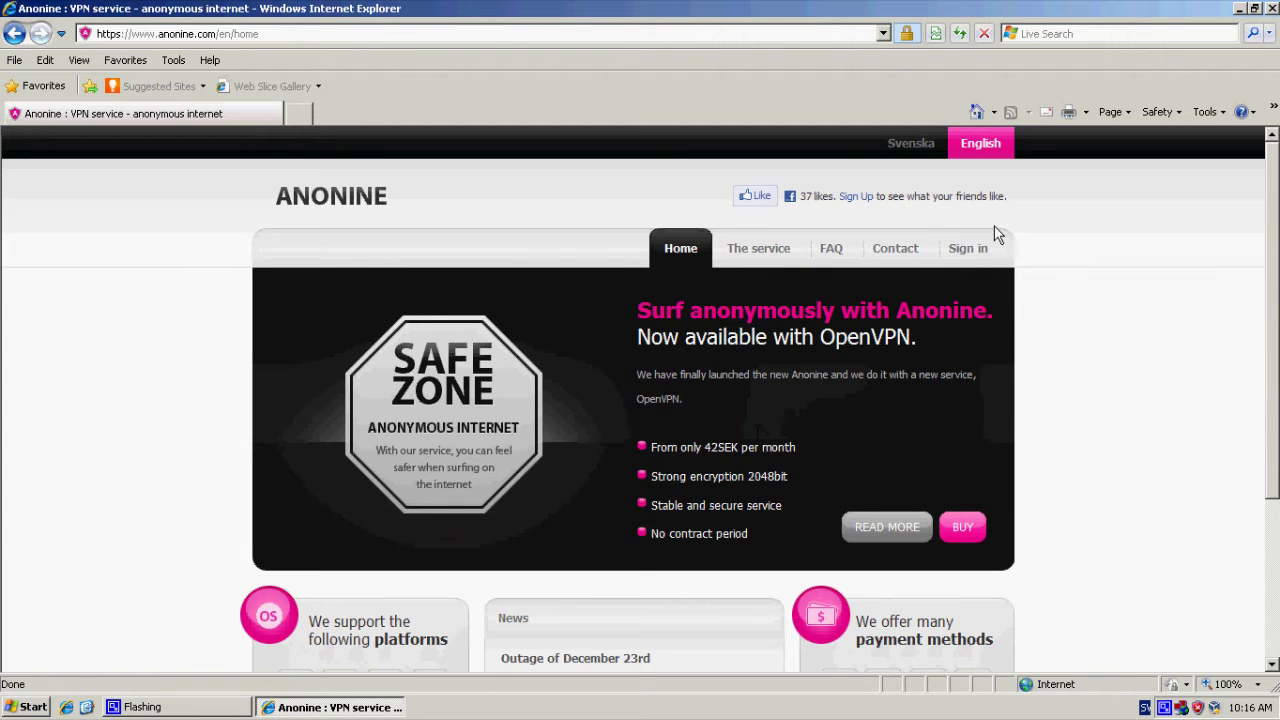
Glance at the registration form, then enter the account username and password on the sign-in page.
{"action": "left_click", "coordinate": [984, 252]}
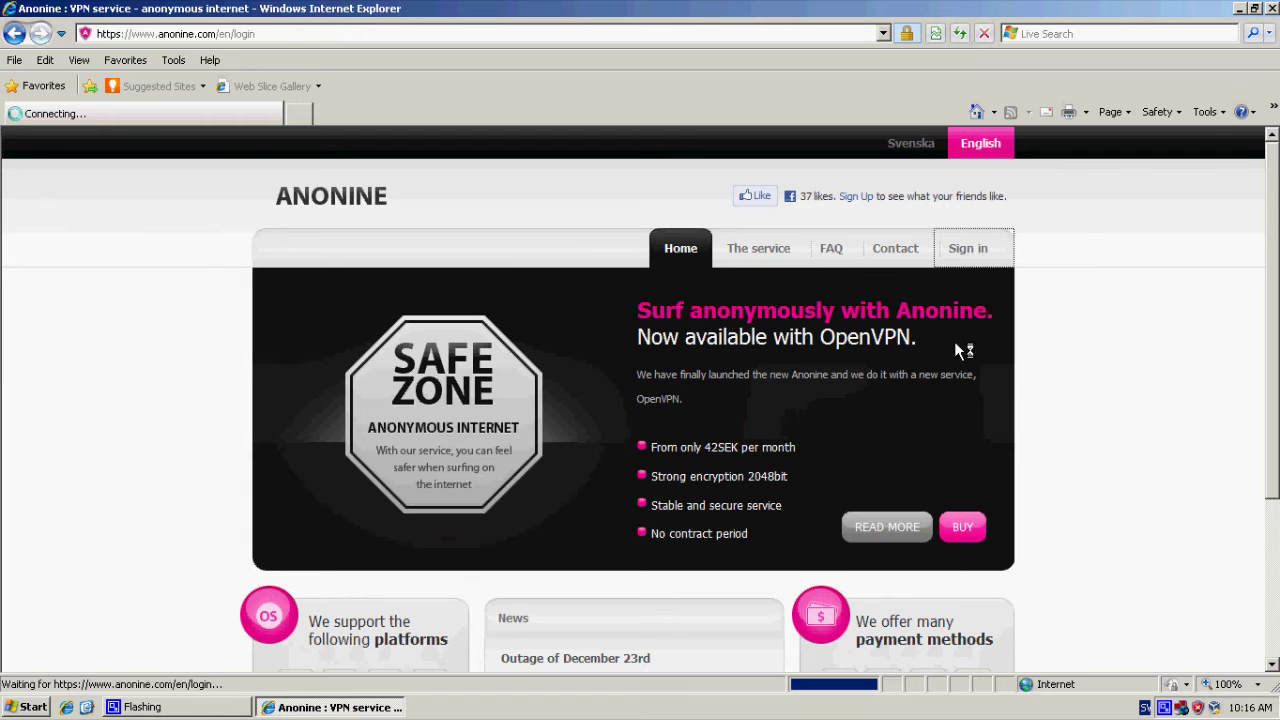
{"action": "scroll", "coordinate": [855, 357], "scroll_direction": "down", "scroll_amount": 3}
{"action": "left_click", "coordinate": [573, 420]}
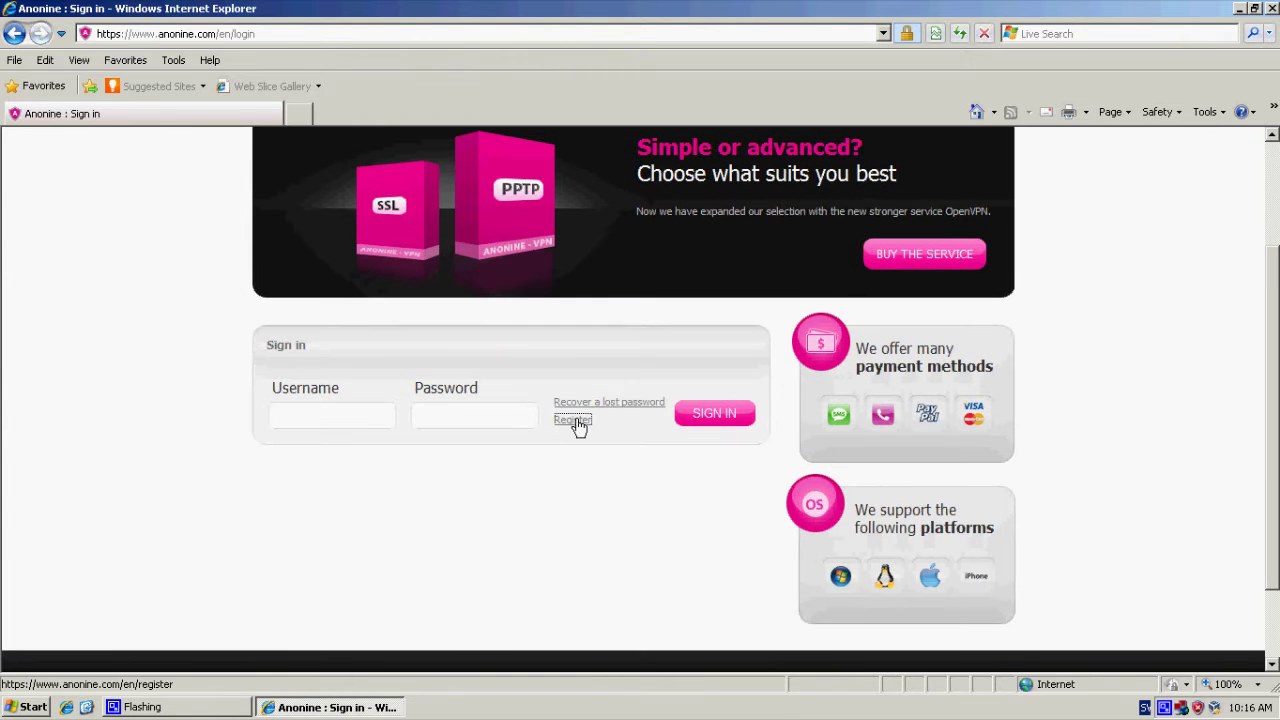
{"action": "scroll", "coordinate": [526, 443], "scroll_direction": "down", "scroll_amount": 3}
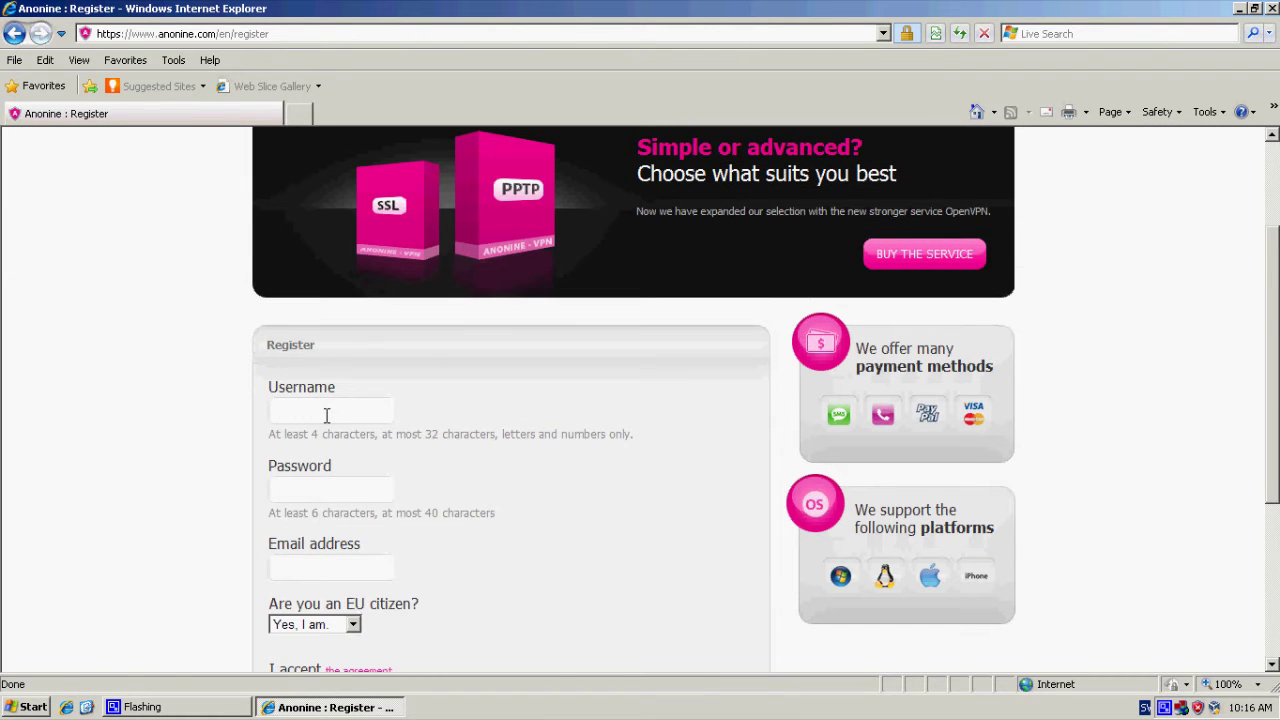
{"action": "scroll", "coordinate": [298, 486], "scroll_direction": "down", "scroll_amount": 3}
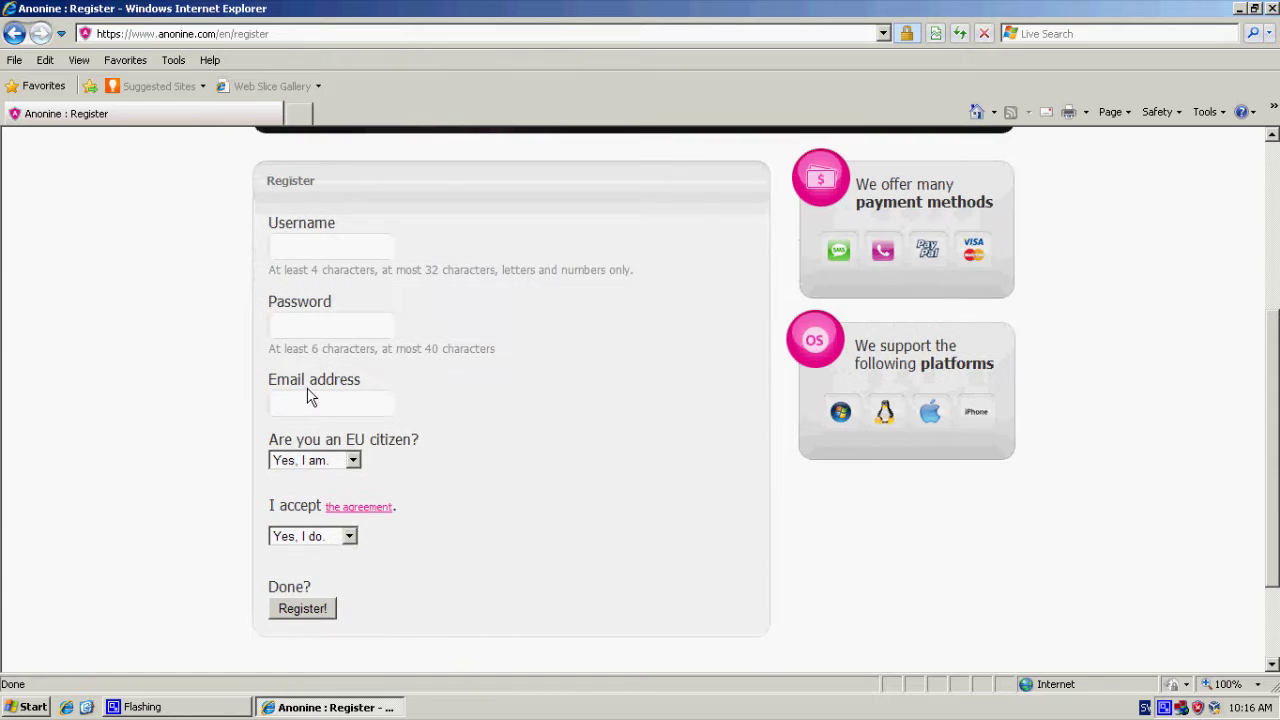
{"action": "scroll", "coordinate": [686, 545], "scroll_direction": "up", "scroll_amount": 6}
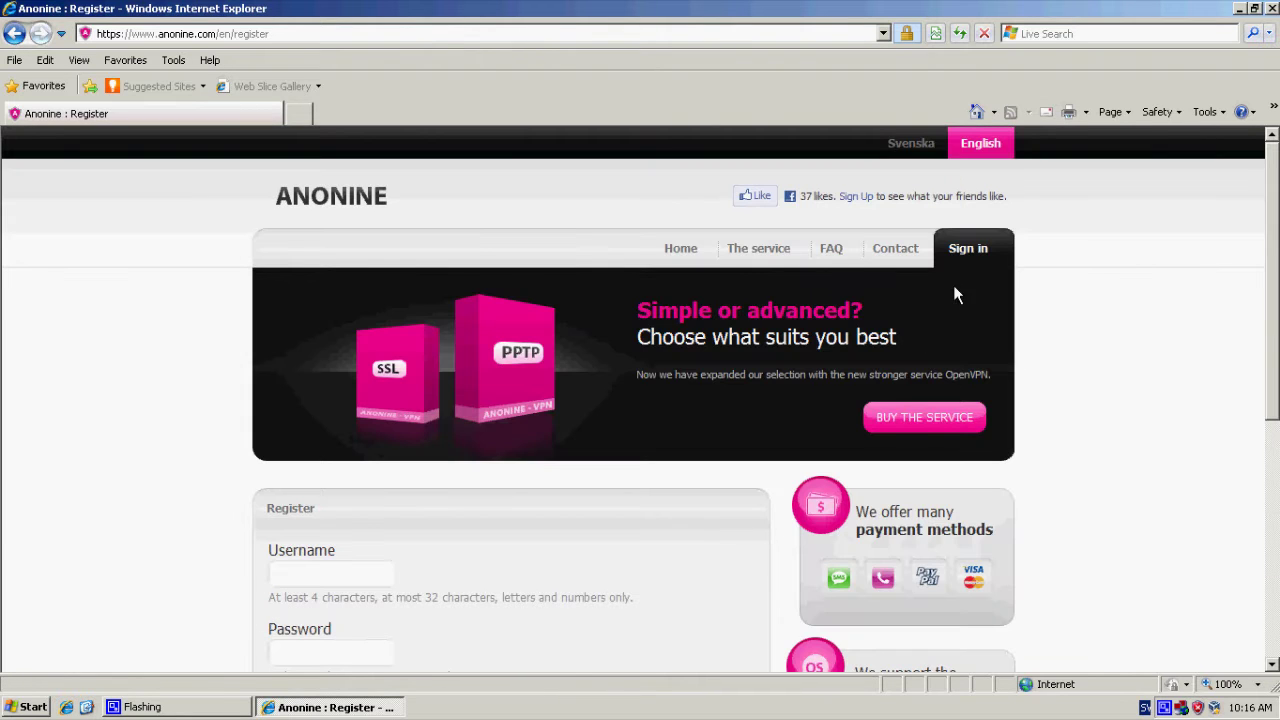
{"action": "left_click", "coordinate": [970, 249]}
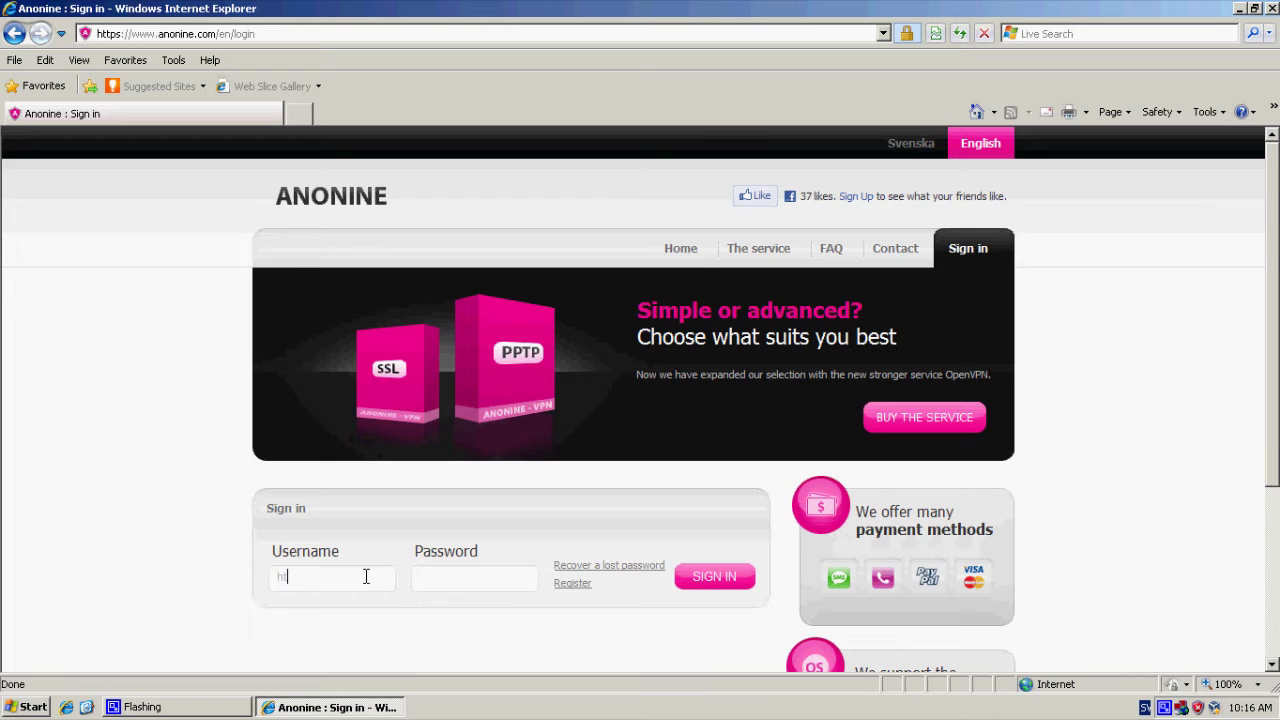
{"action": "key", "text": "ctrl+v"}
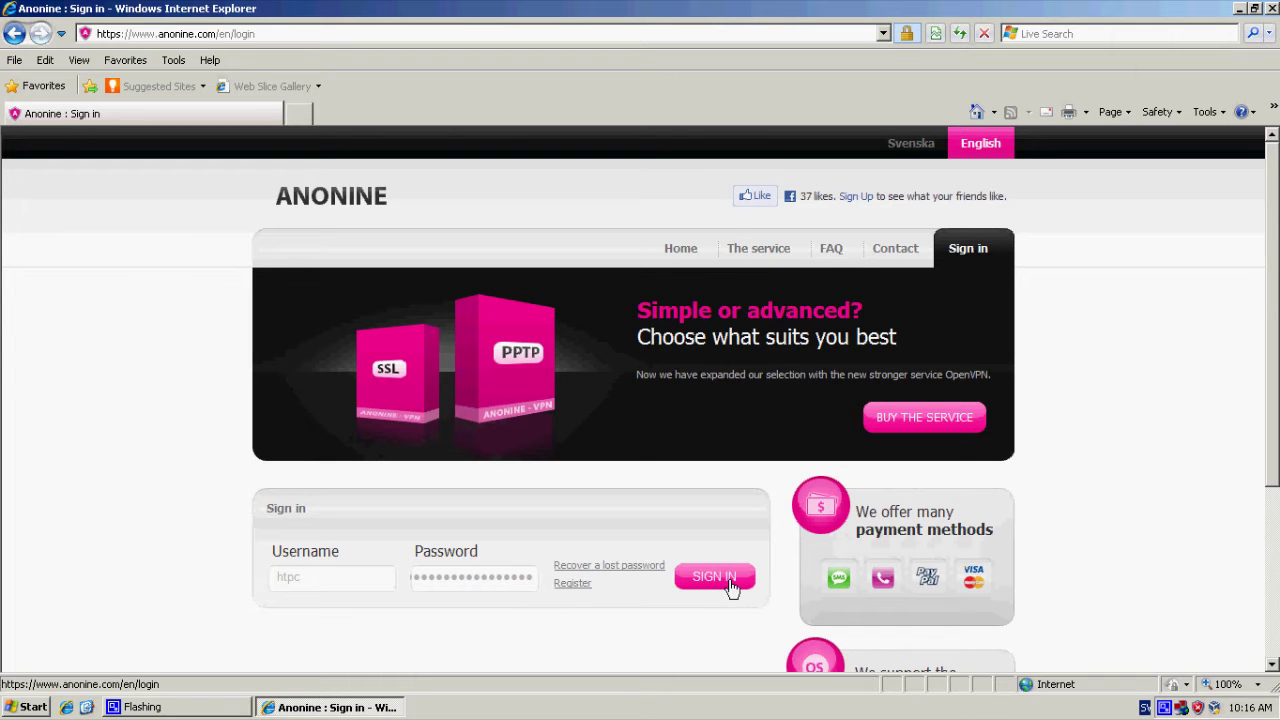
Sign in and review the OpenVPN subscription in the account table.
{"action": "left_click", "coordinate": [720, 585]}
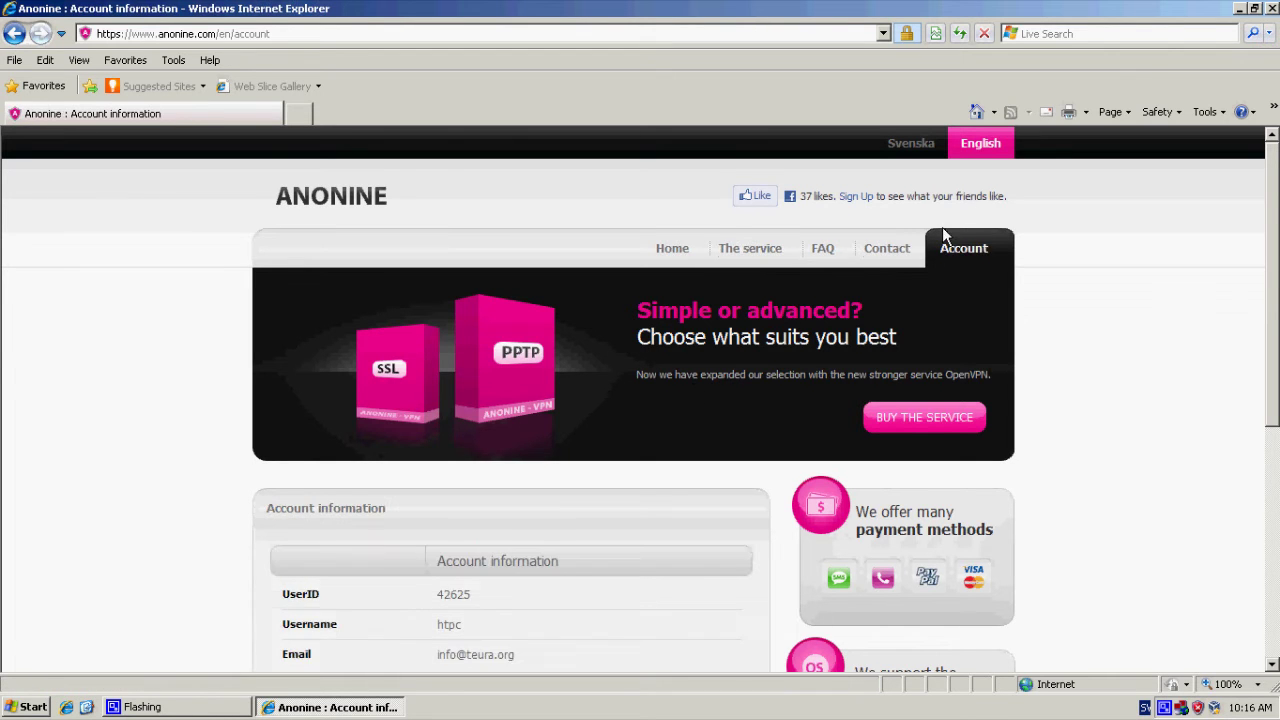
{"action": "scroll", "coordinate": [640, 400], "scroll_direction": "down", "scroll_amount": 3}
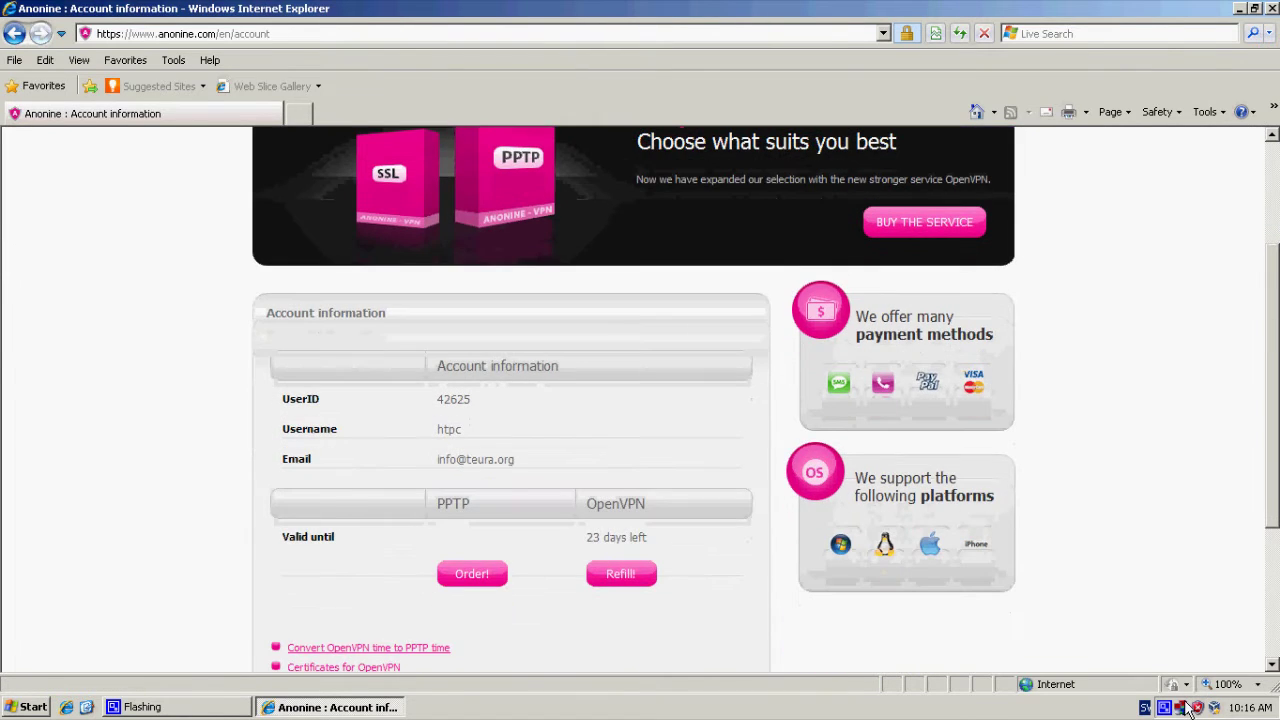
{"action": "right_click", "coordinate": [1183, 707]}
{"action": "left_click", "coordinate": [1166, 629]}
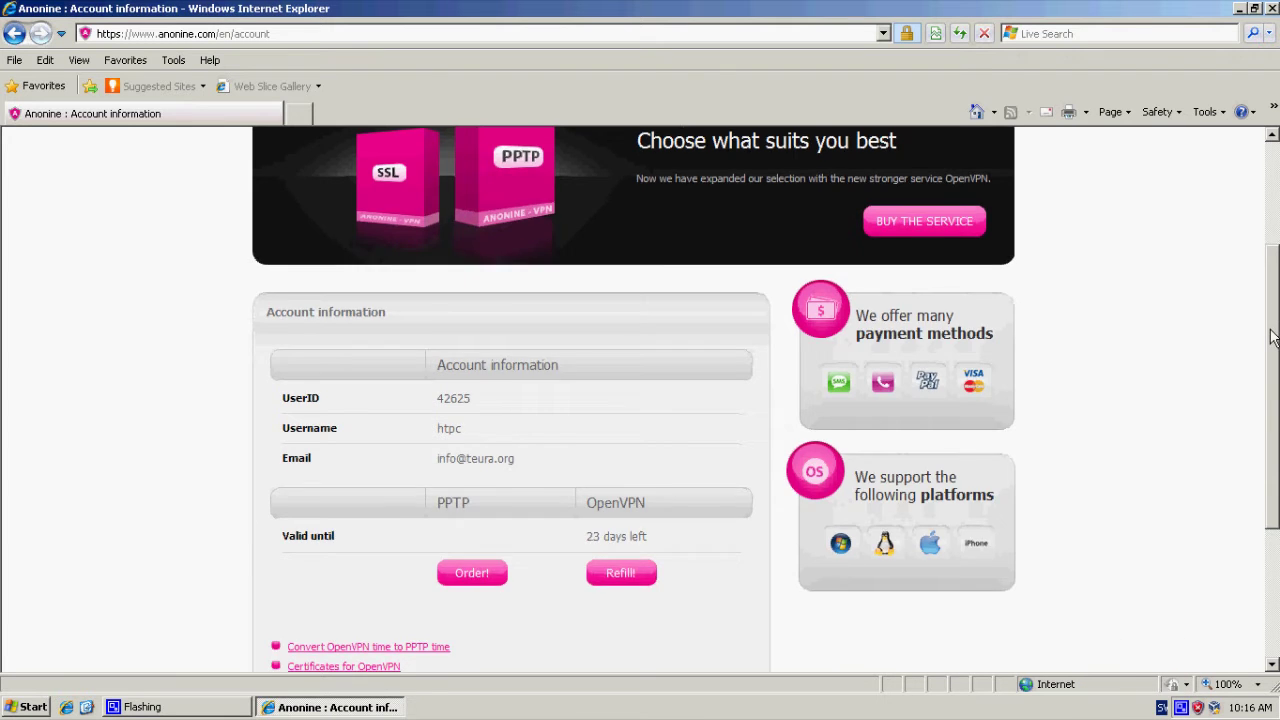
{"action": "scroll", "coordinate": [1272, 393], "scroll_direction": "down", "scroll_amount": 2}
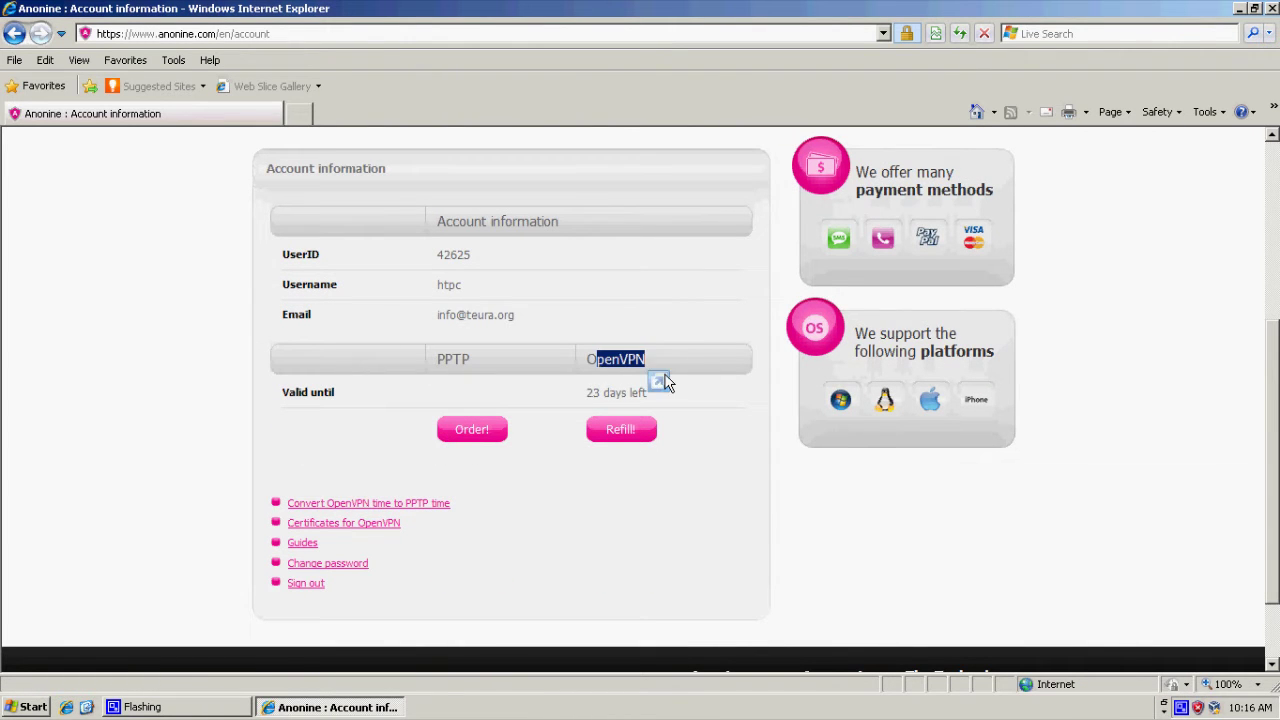
{"action": "left_click_drag", "start_coordinate": [666, 382], "coordinate": [580, 342]}
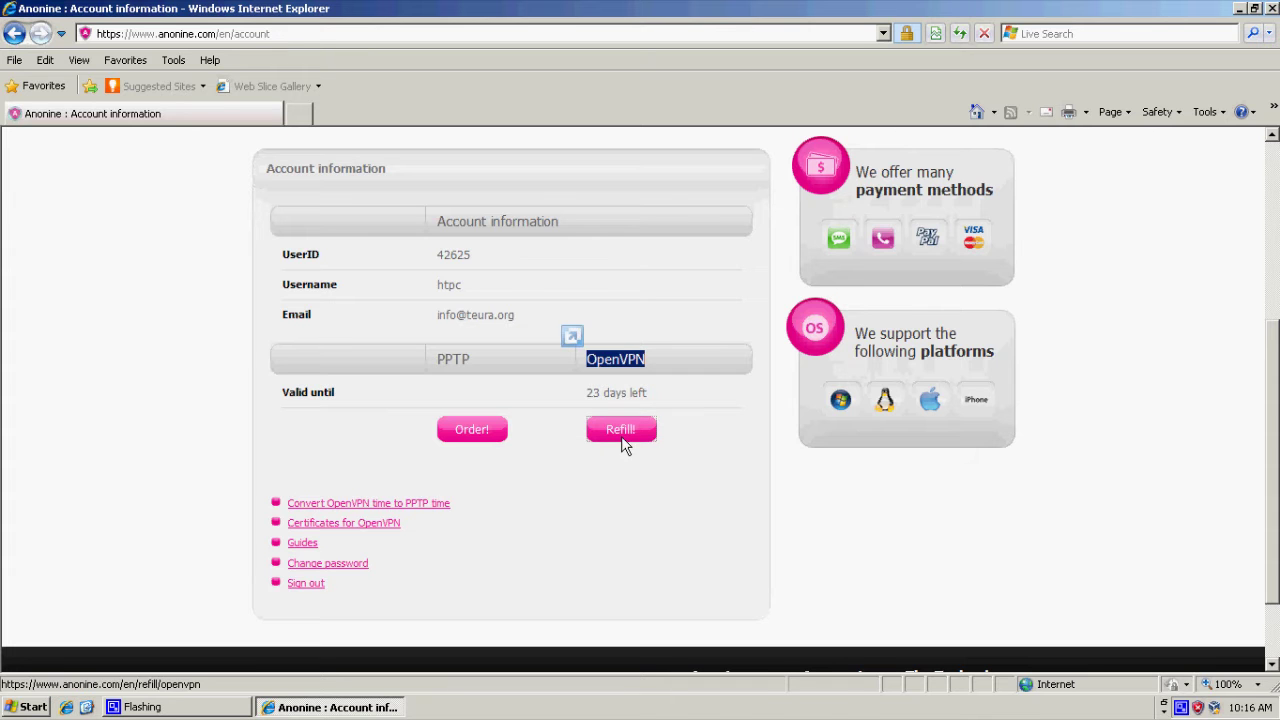
On the OpenVPN refill page, choose PayPal and the '1 month - 50 SEK' period.
{"action": "left_click", "coordinate": [621, 432]}
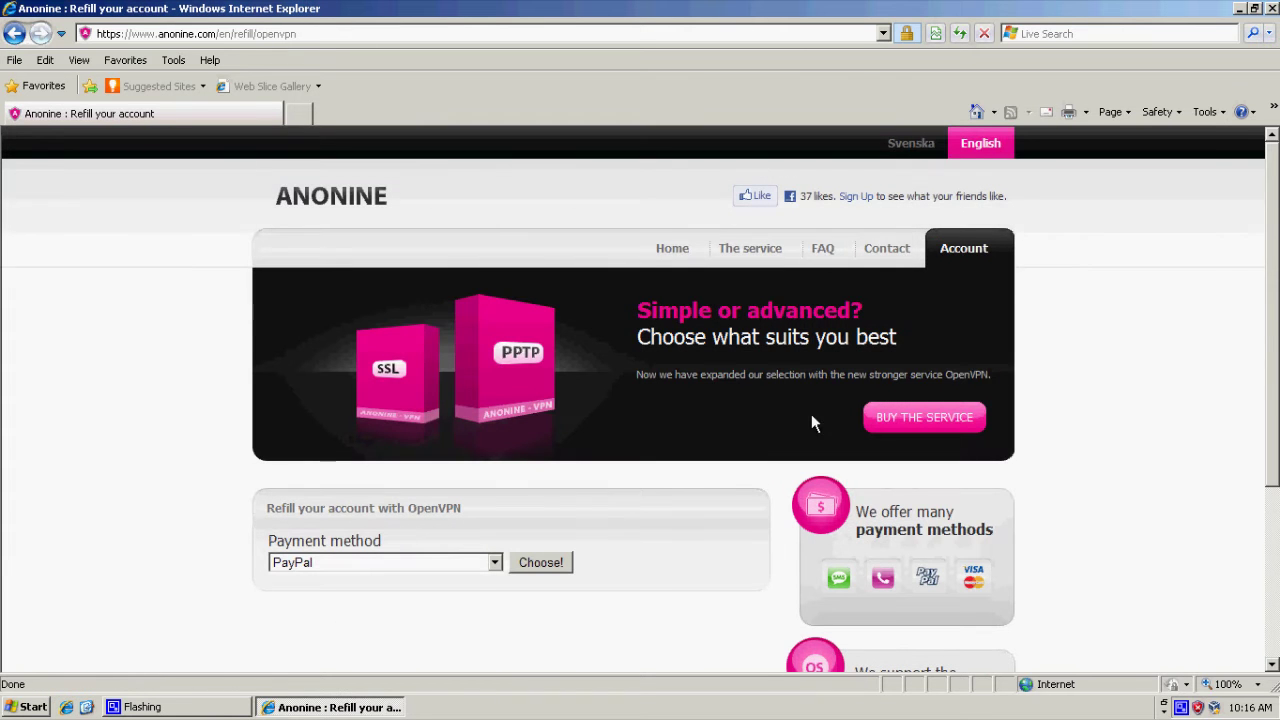
{"action": "scroll", "coordinate": [594, 440], "scroll_direction": "down", "scroll_amount": 3}
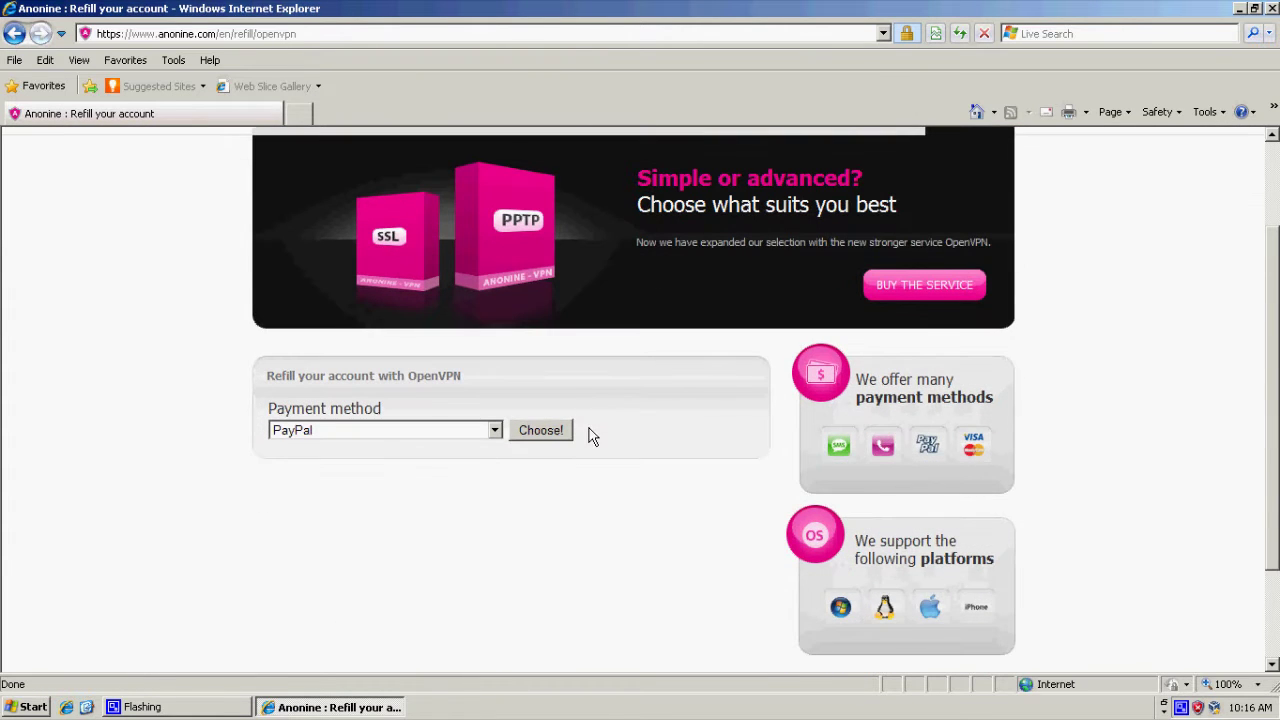
{"action": "left_click", "coordinate": [300, 430]}
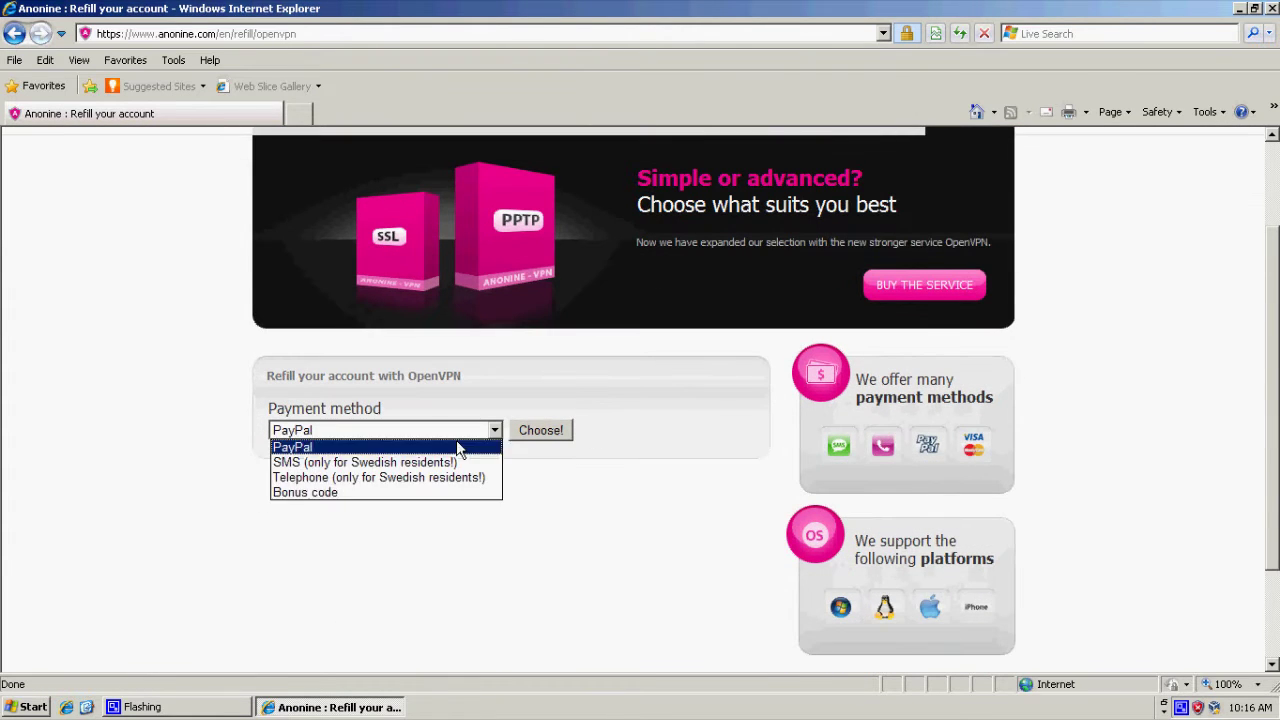
{"action": "left_click", "coordinate": [301, 448]}
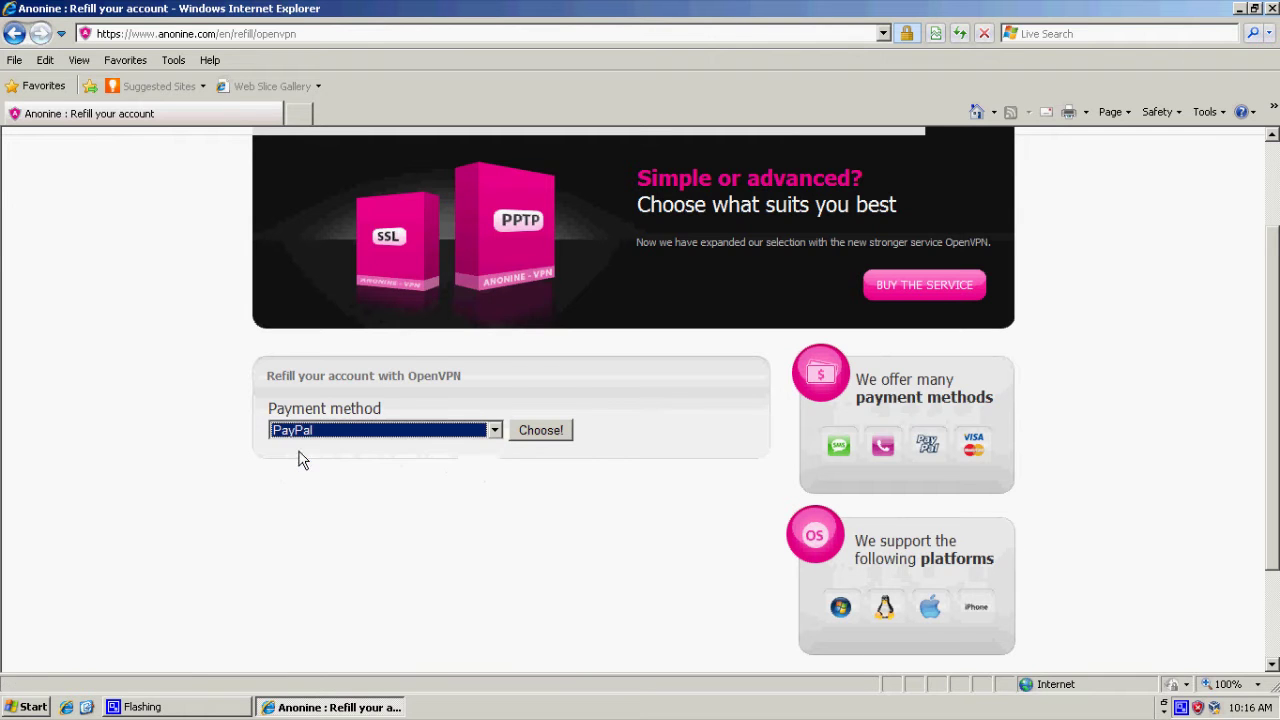
{"action": "left_click", "coordinate": [535, 434]}
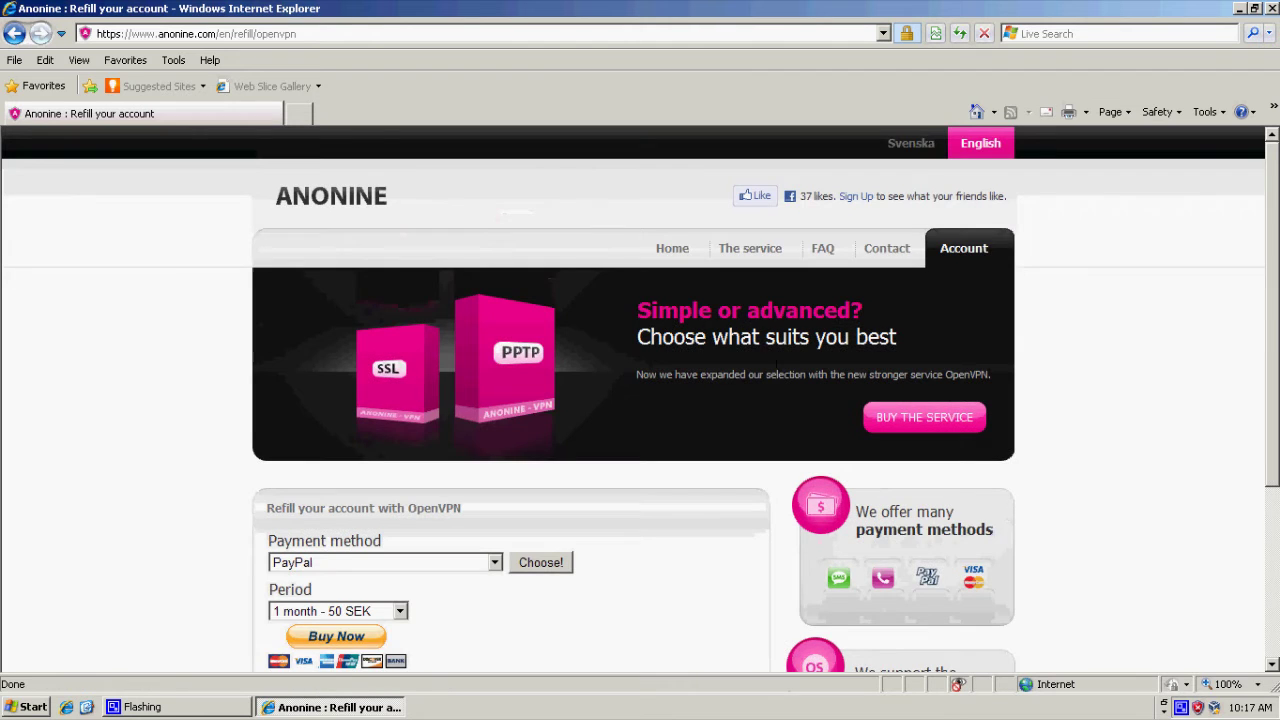
{"action": "scroll", "coordinate": [1175, 445], "scroll_direction": "down", "scroll_amount": 3}
{"action": "left_click", "coordinate": [399, 367]}
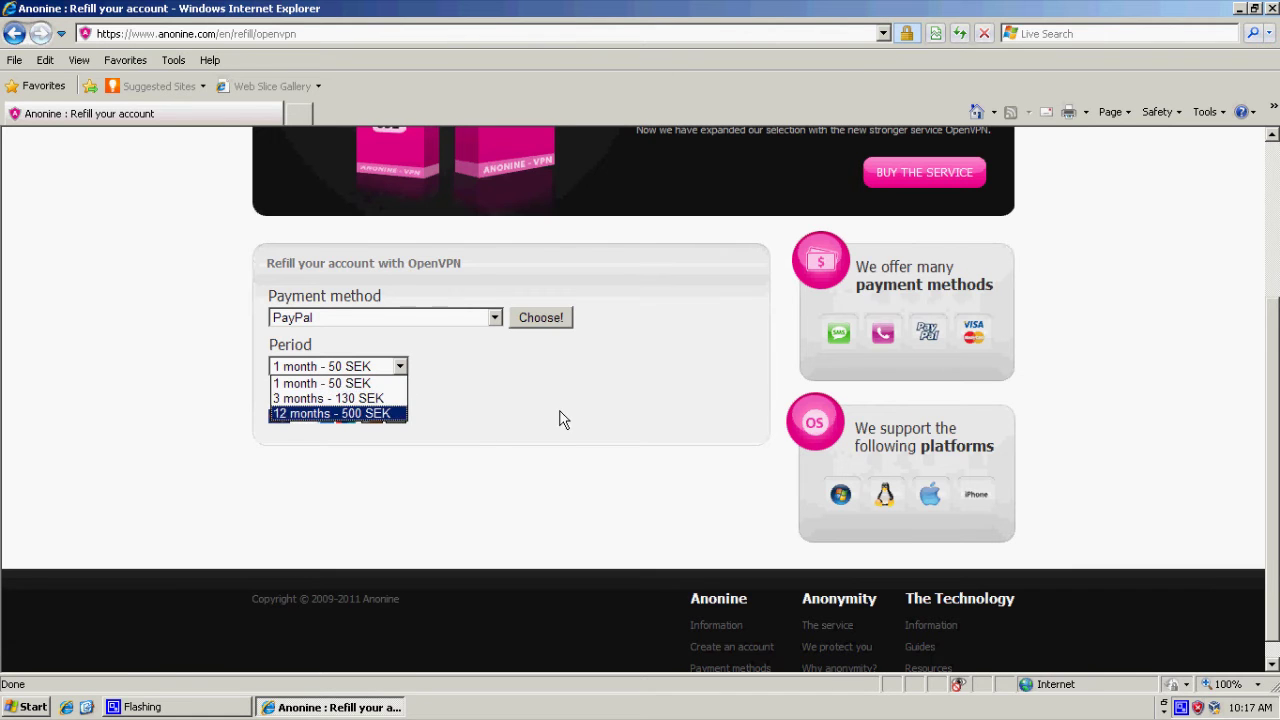
{"action": "left_click", "coordinate": [500, 417]}
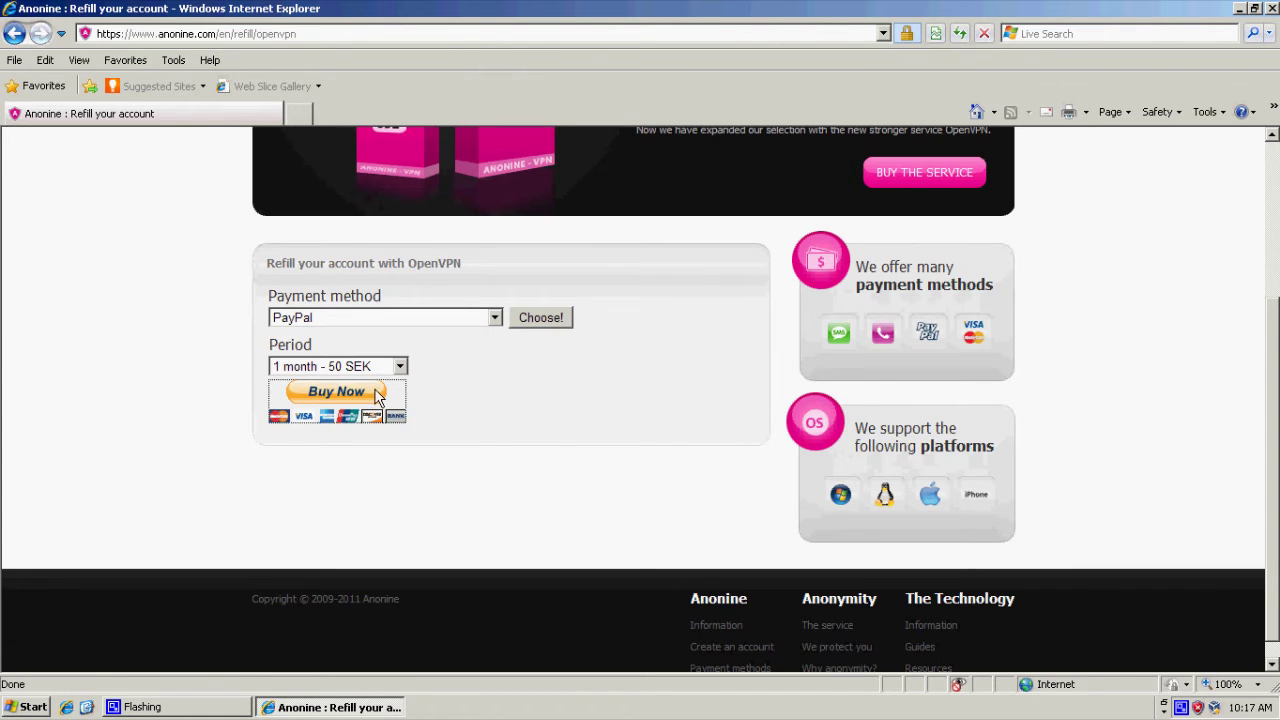
{"action": "left_click", "coordinate": [378, 394]}
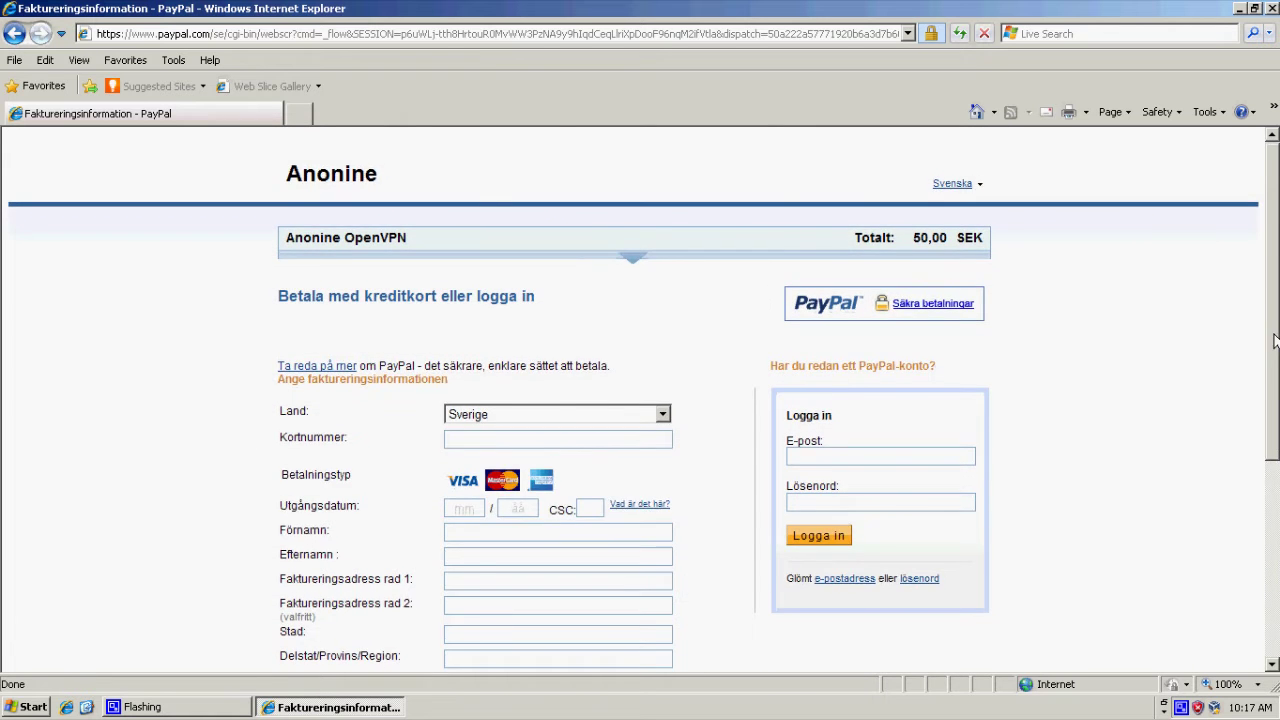
{"action": "scroll", "coordinate": [1275, 357], "scroll_direction": "down", "scroll_amount": 1}
{"action": "scroll", "coordinate": [1275, 357], "scroll_direction": "down", "scroll_amount": 1}
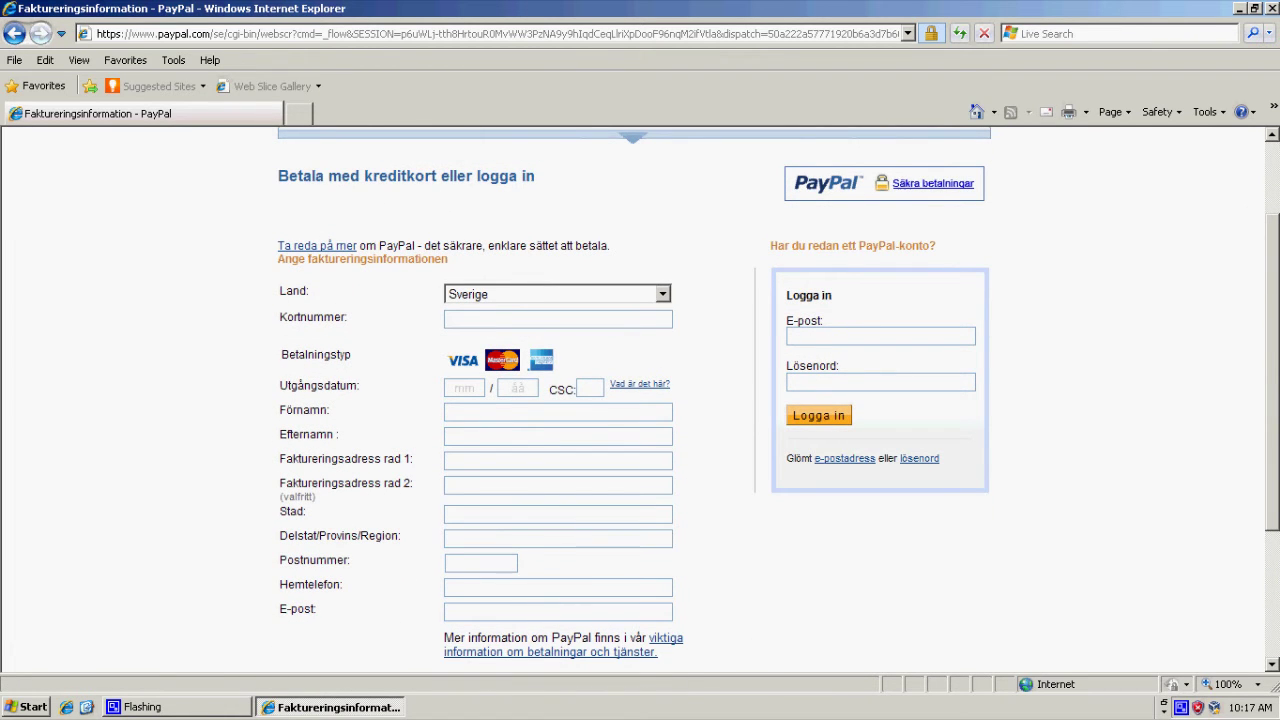
{"action": "scroll", "coordinate": [1275, 413], "scroll_direction": "down", "scroll_amount": 2}
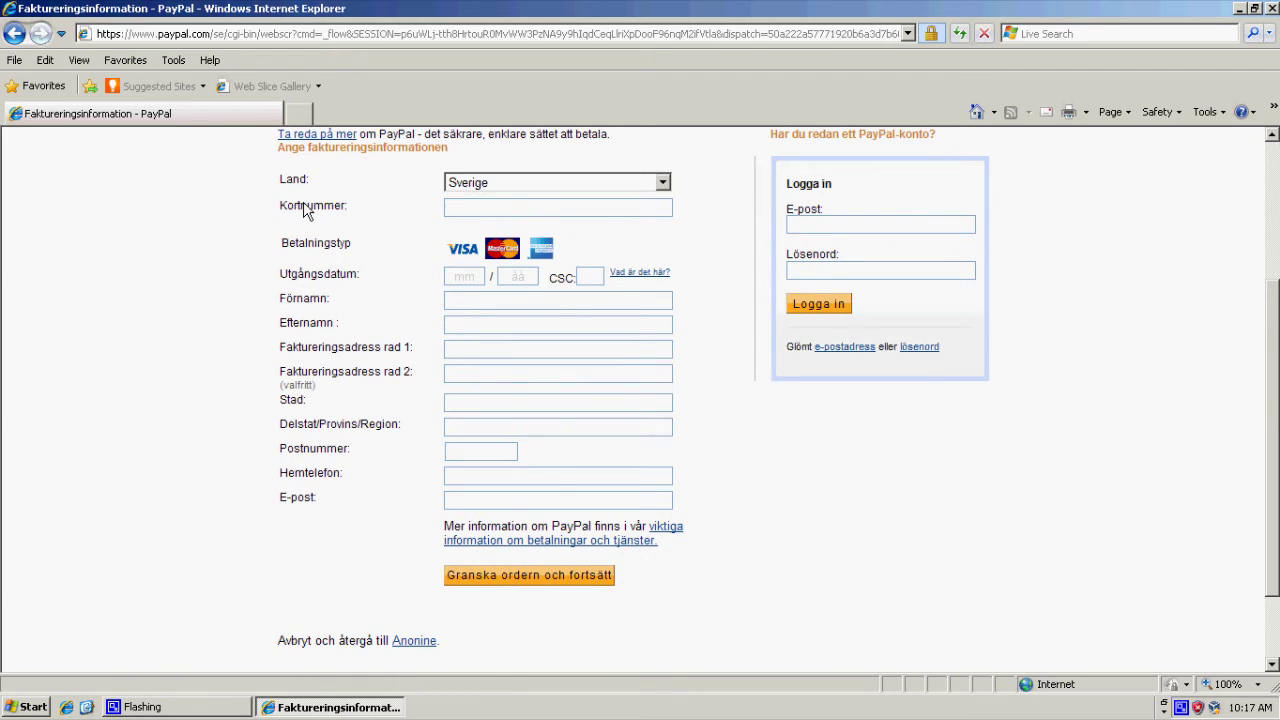
{"action": "scroll", "coordinate": [594, 486], "scroll_direction": "down", "scroll_amount": 2}
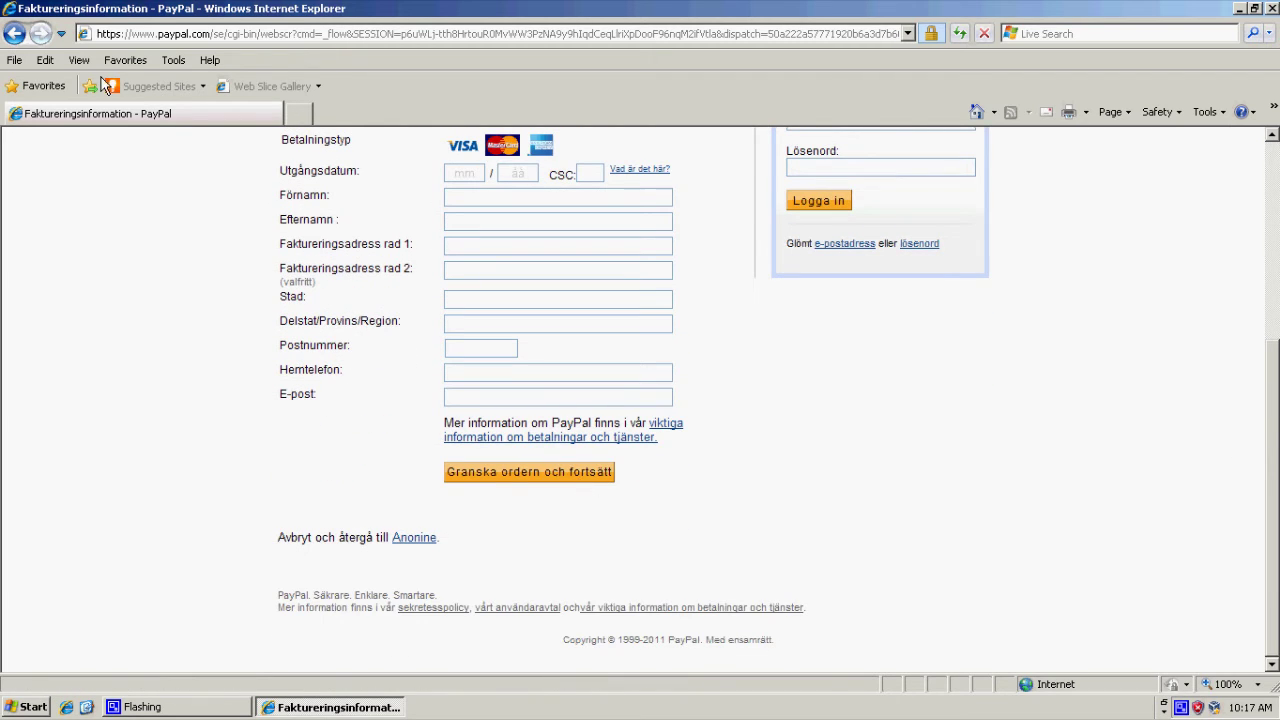
{"action": "left_click", "coordinate": [14, 33]}
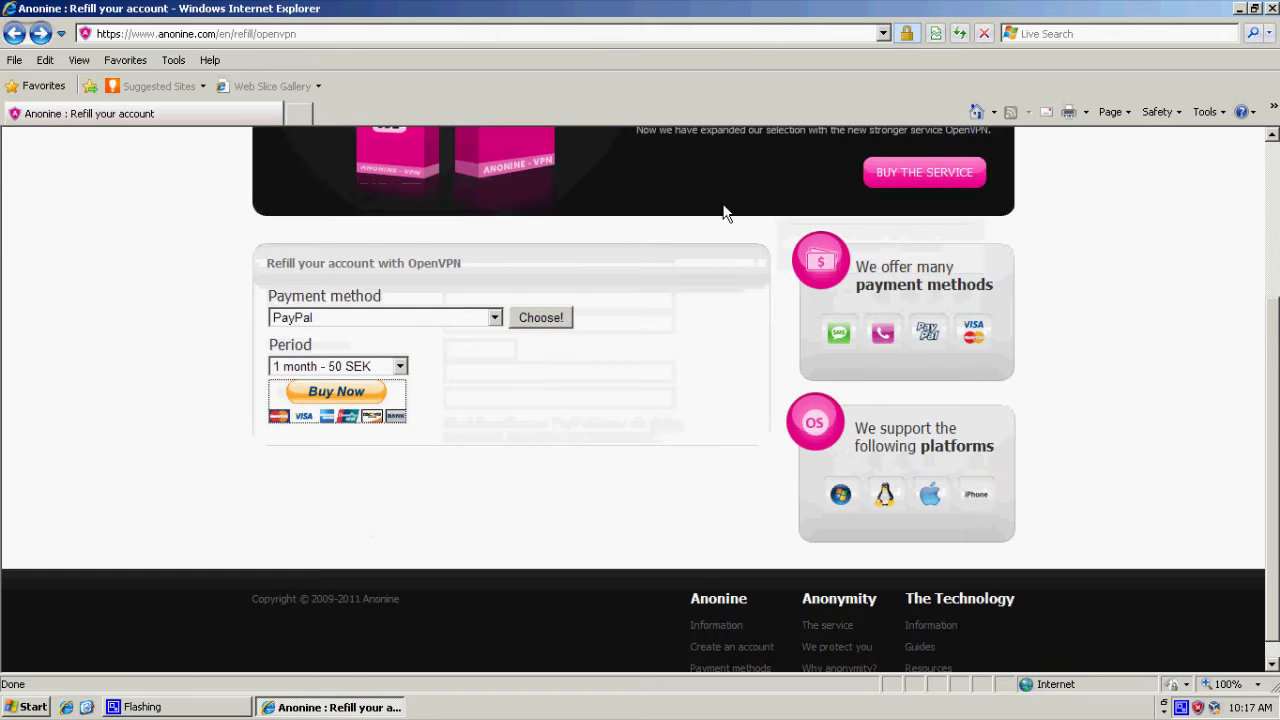
{"action": "left_click_drag", "start_coordinate": [1274, 430], "coordinate": [1275, 273]}
Open the 'Guide to install OpenVPN on Windows' from the account's guides list.
{"action": "left_click", "coordinate": [957, 246]}
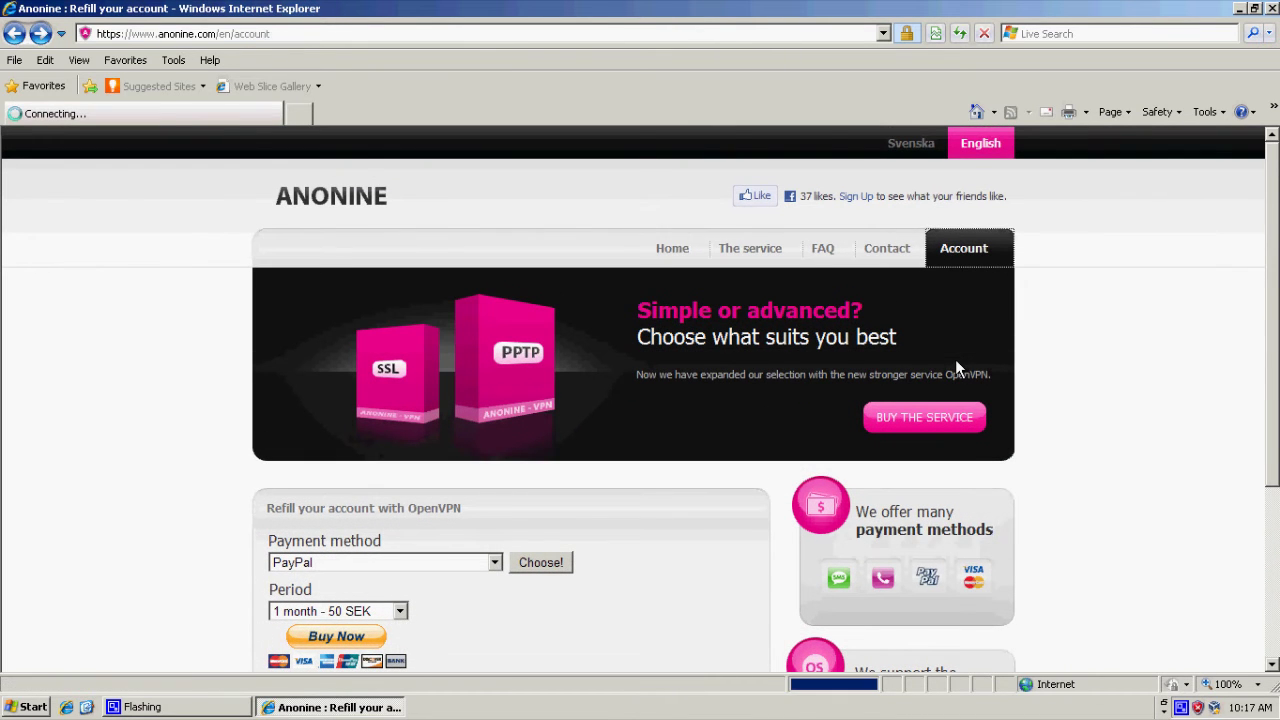
{"action": "scroll", "coordinate": [1089, 416], "scroll_direction": "down", "scroll_amount": 3}
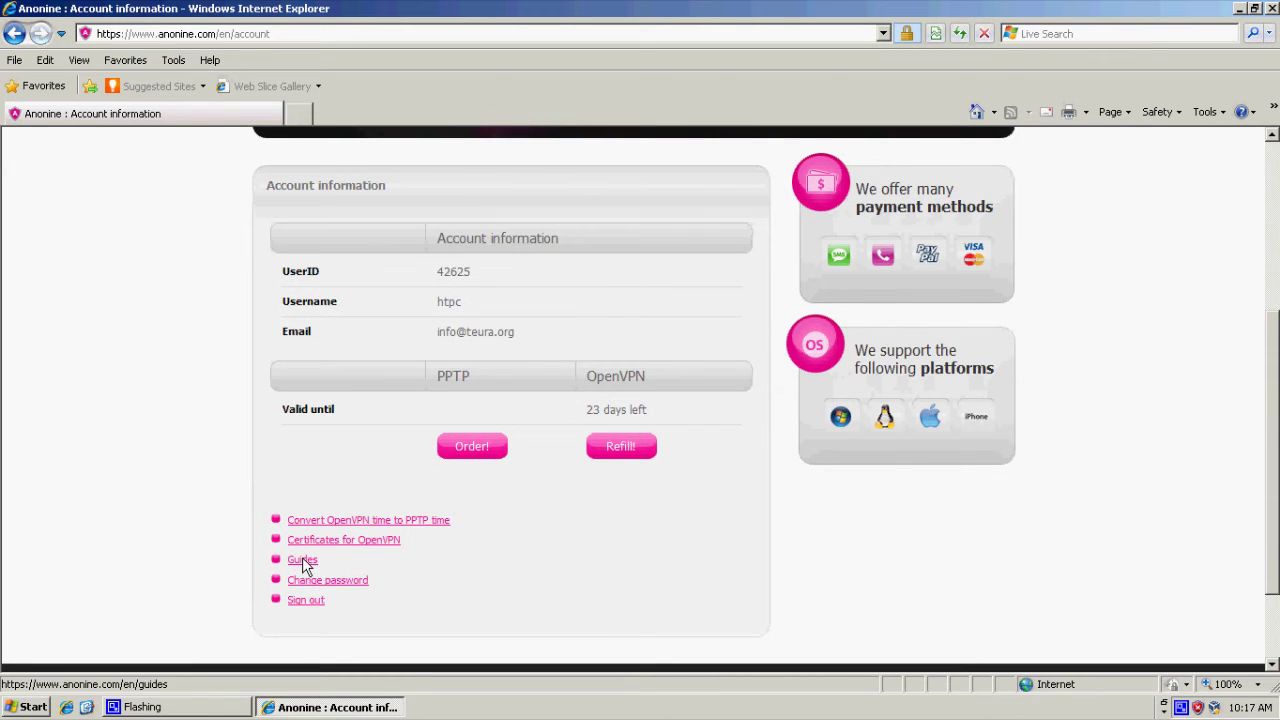
{"action": "left_click", "coordinate": [303, 561]}
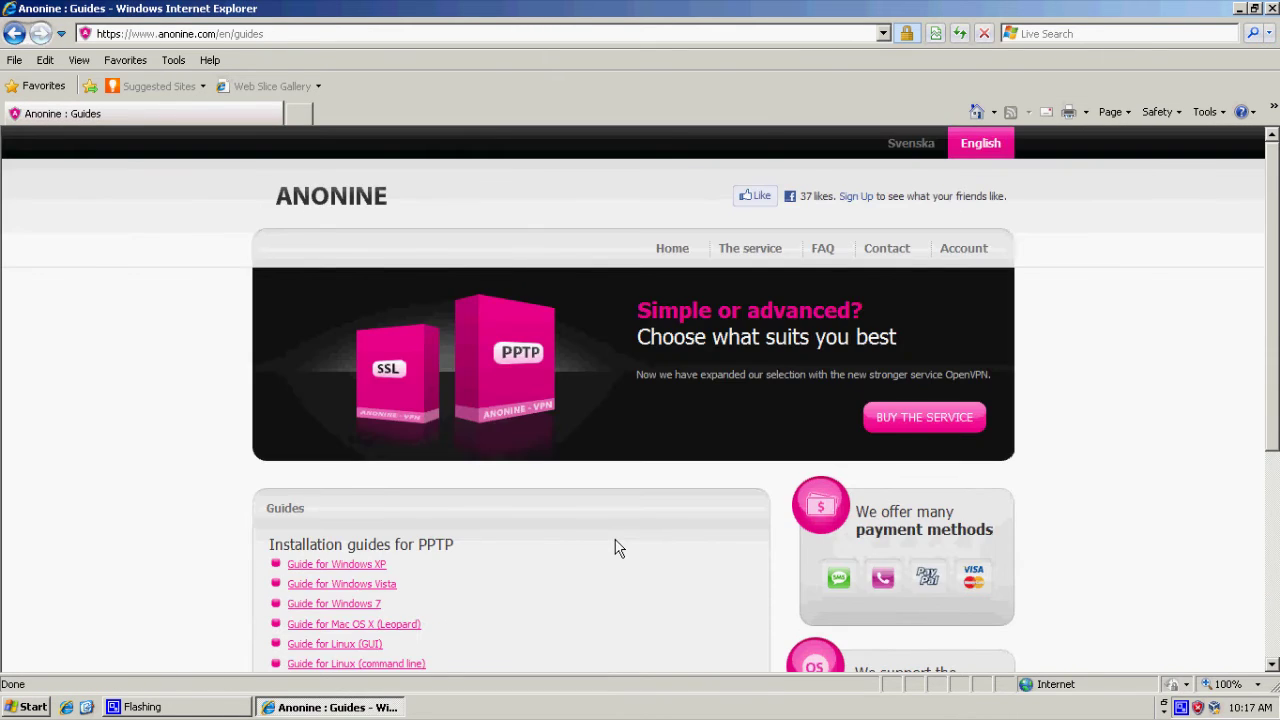
{"action": "scroll", "coordinate": [616, 547], "scroll_direction": "down", "scroll_amount": 2}
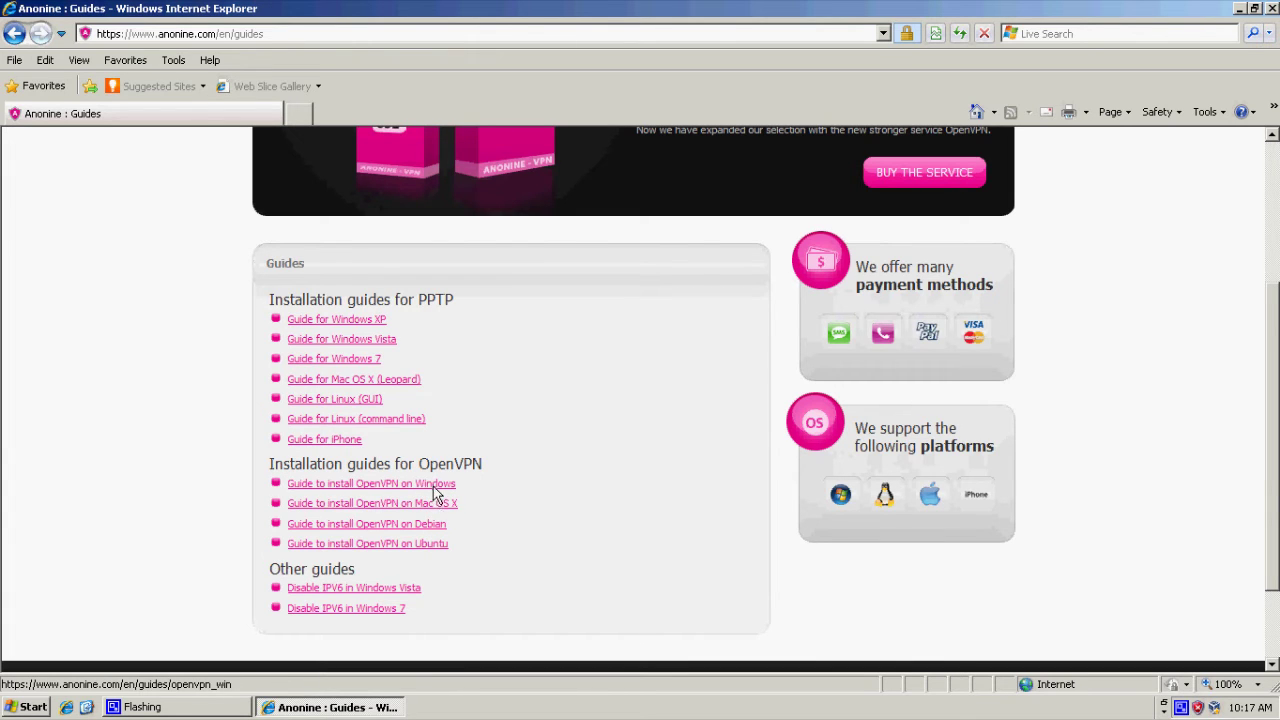
{"action": "left_click", "coordinate": [437, 486]}
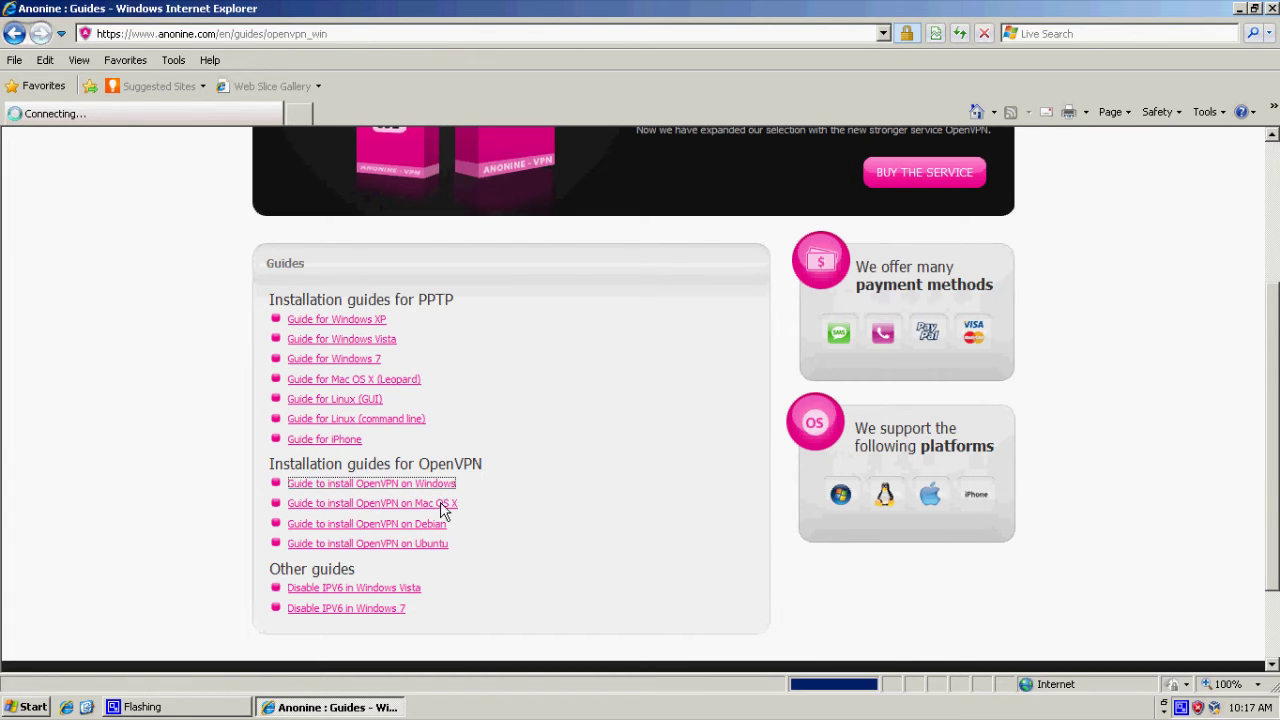
{"action": "scroll", "coordinate": [1237, 433], "scroll_direction": "down", "scroll_amount": 3}
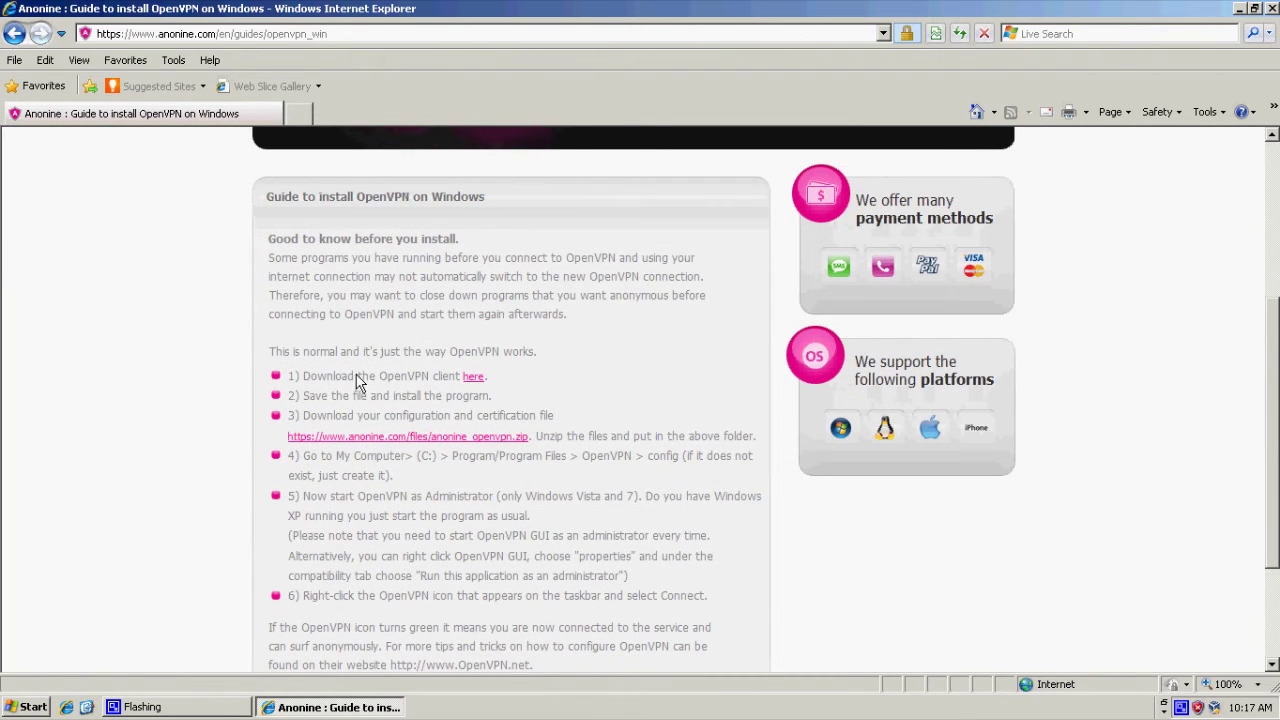
Download and run the OpenVPN 2.1.3 installer, accepting defaults through to Install.
{"action": "left_click", "coordinate": [472, 376]}
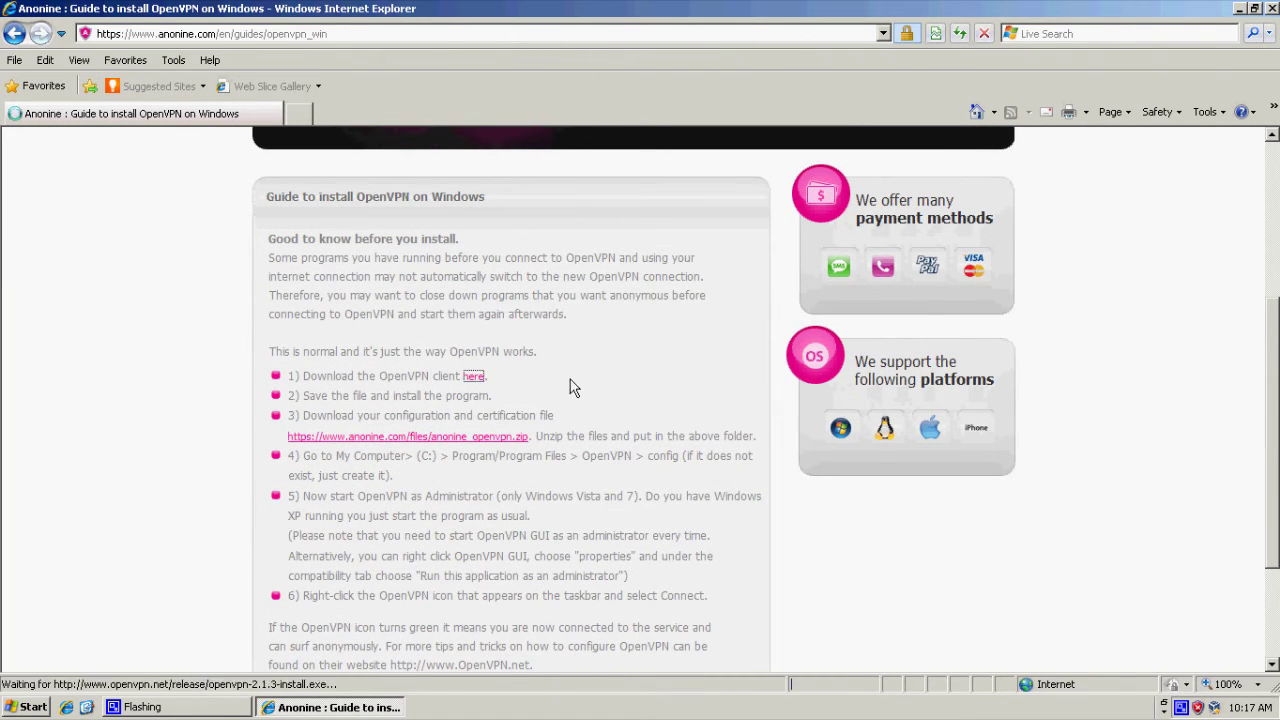
{"action": "left_click", "coordinate": [623, 366]}
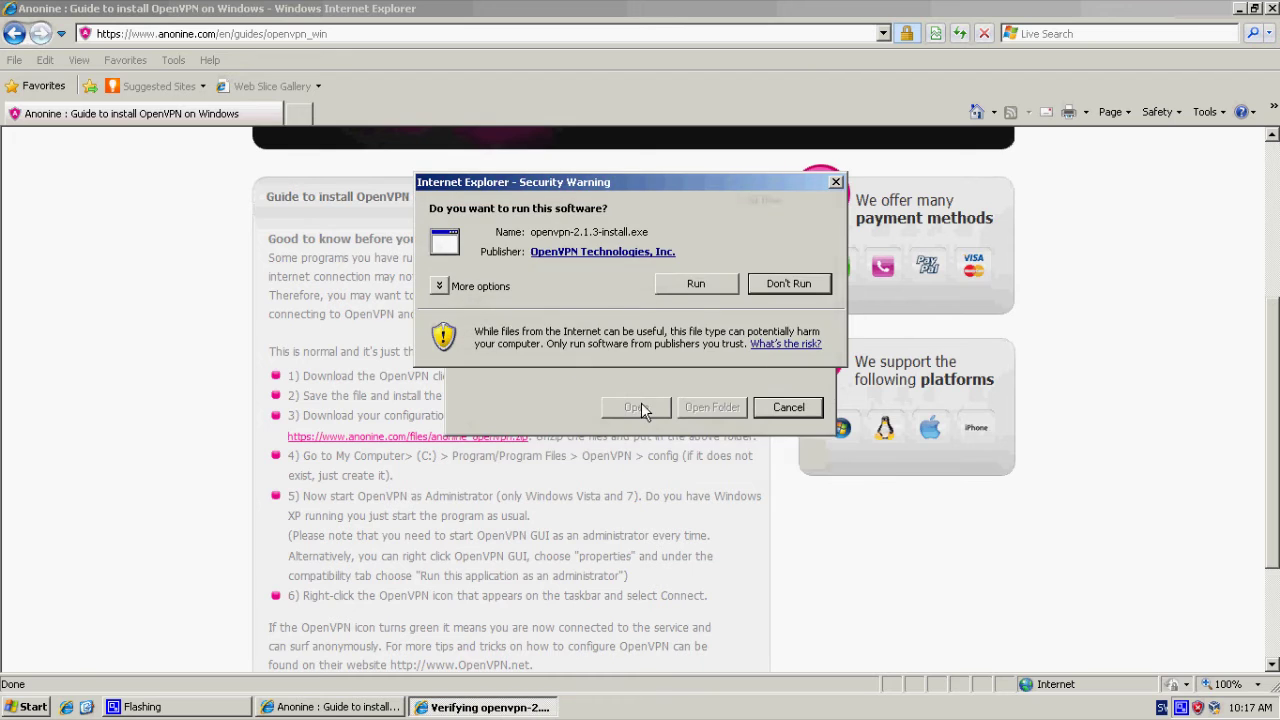
{"action": "left_click", "coordinate": [675, 283]}
{"action": "left_click", "coordinate": [728, 508]}
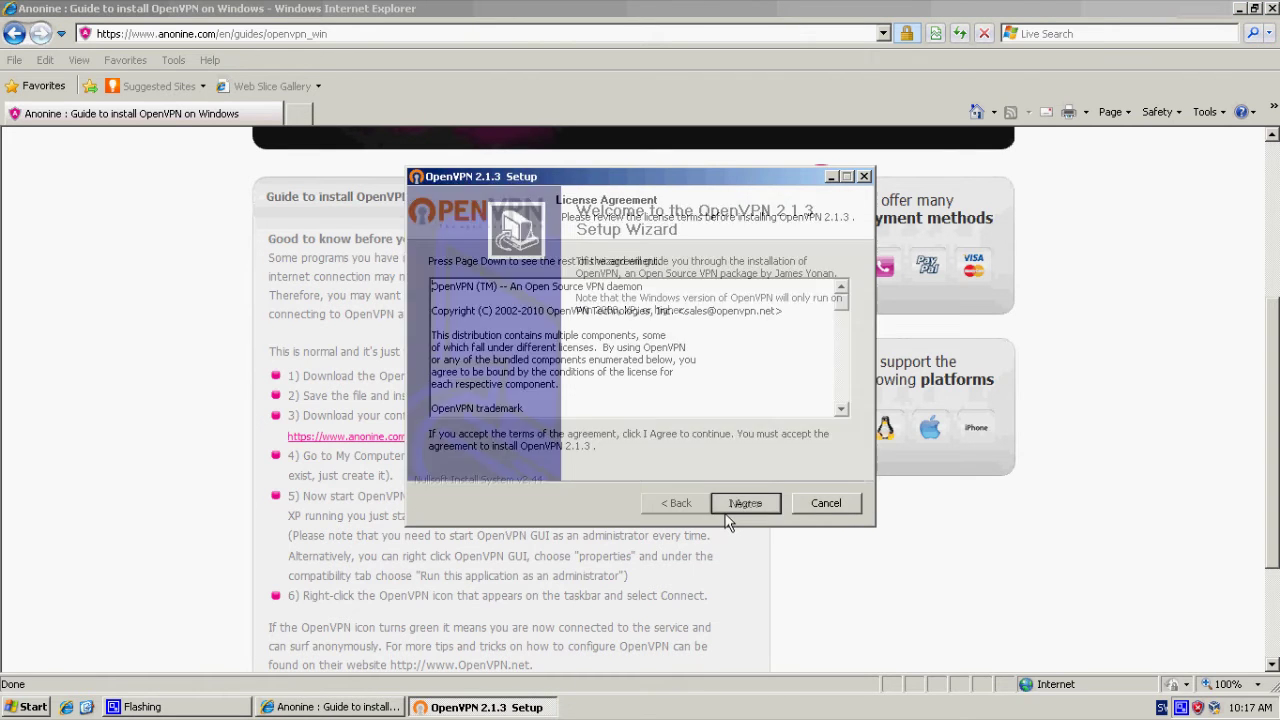
{"action": "left_click", "coordinate": [728, 508]}
{"action": "left_click", "coordinate": [728, 508]}
{"action": "left_click", "coordinate": [745, 503]}
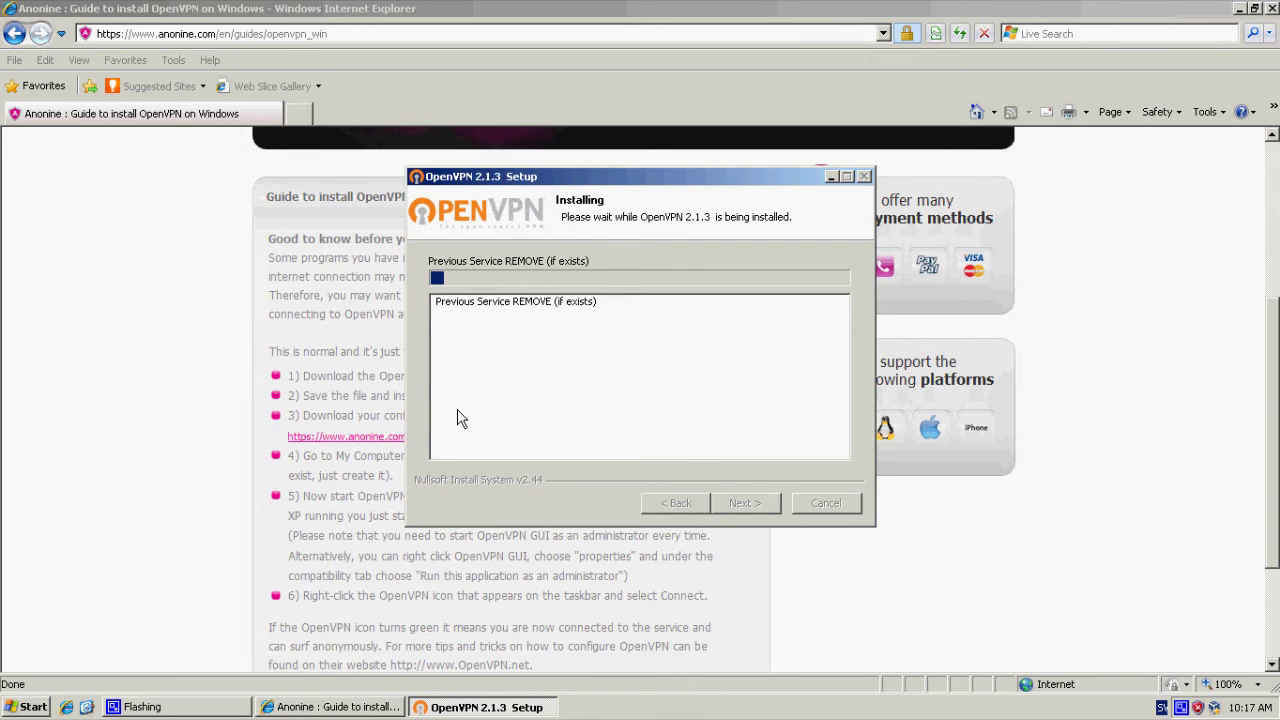
{"action": "left_click", "coordinate": [378, 392]}
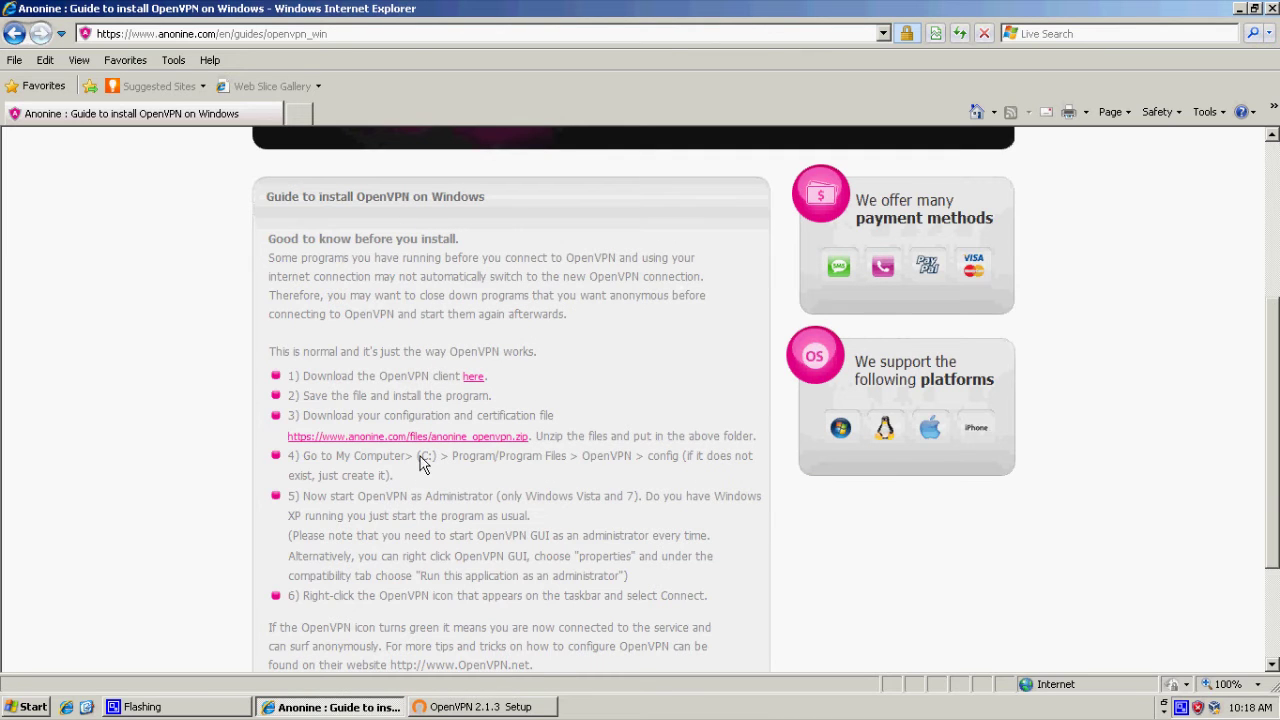
Download the anonine_openvpn.zip config archive from the guide and open it in WinRAR.
{"action": "left_click_drag", "start_coordinate": [421, 461], "coordinate": [681, 461]}
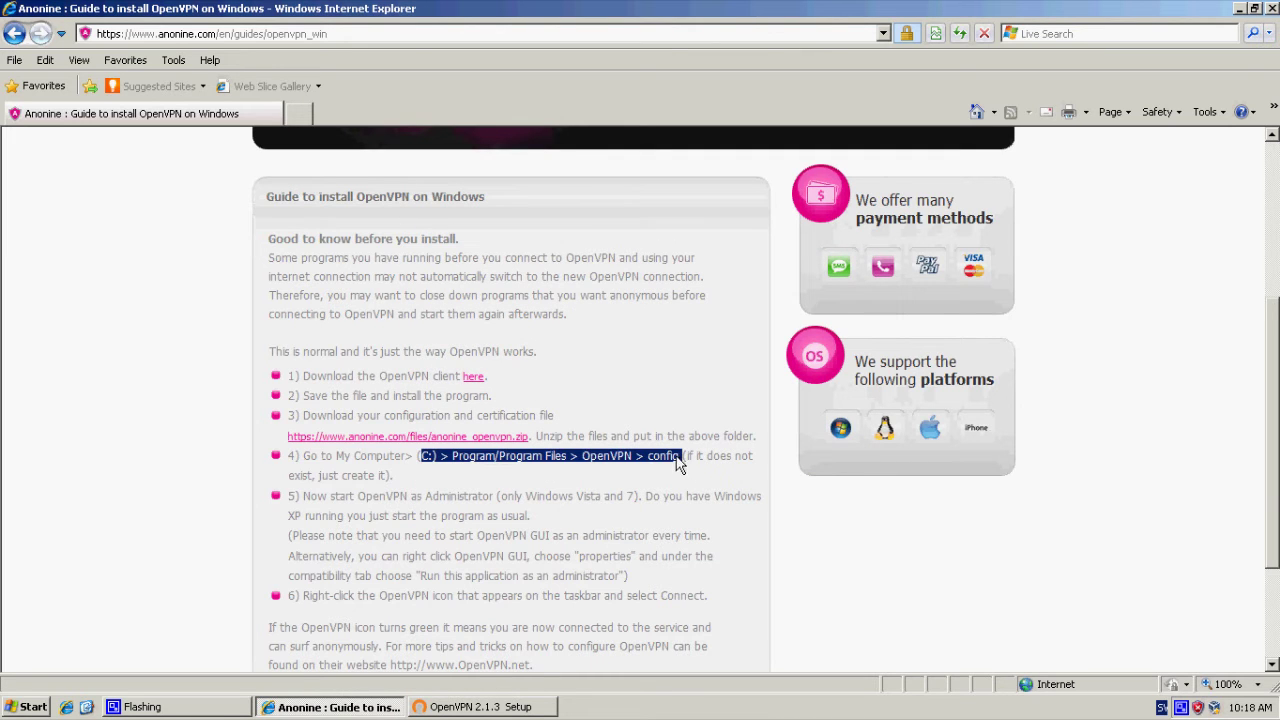
{"action": "left_click", "coordinate": [605, 443]}
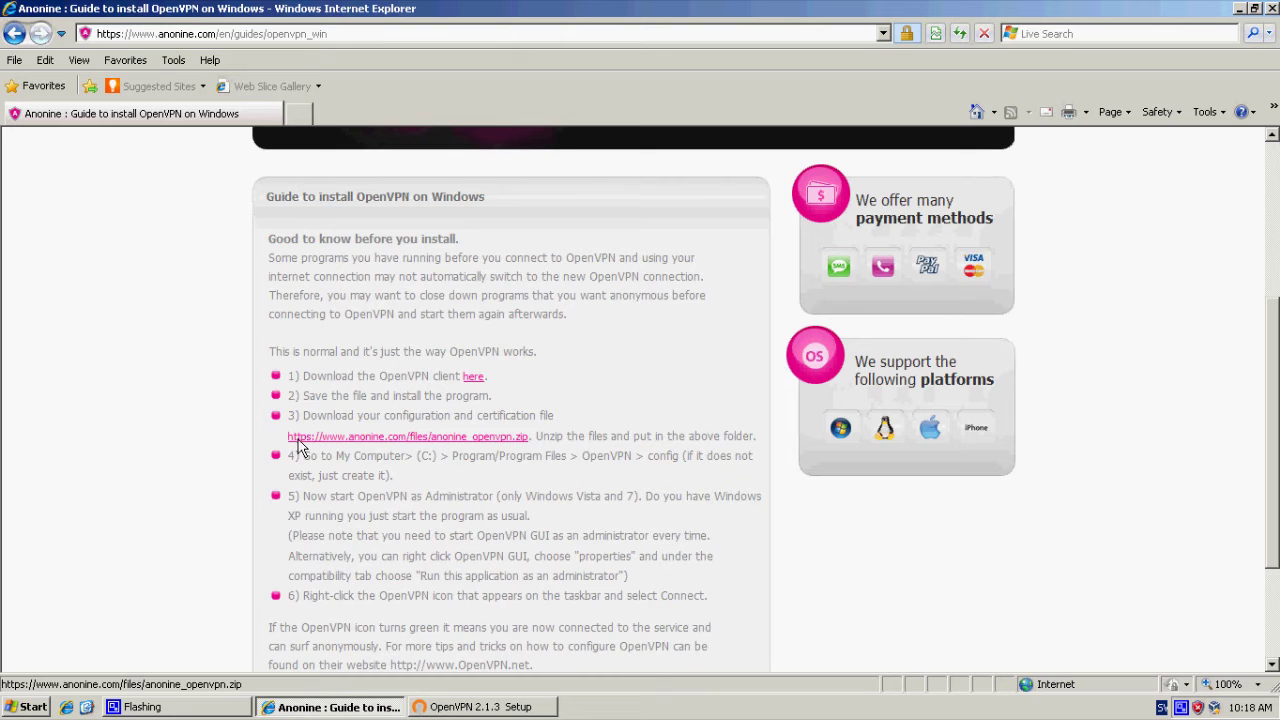
{"action": "left_click", "coordinate": [497, 446]}
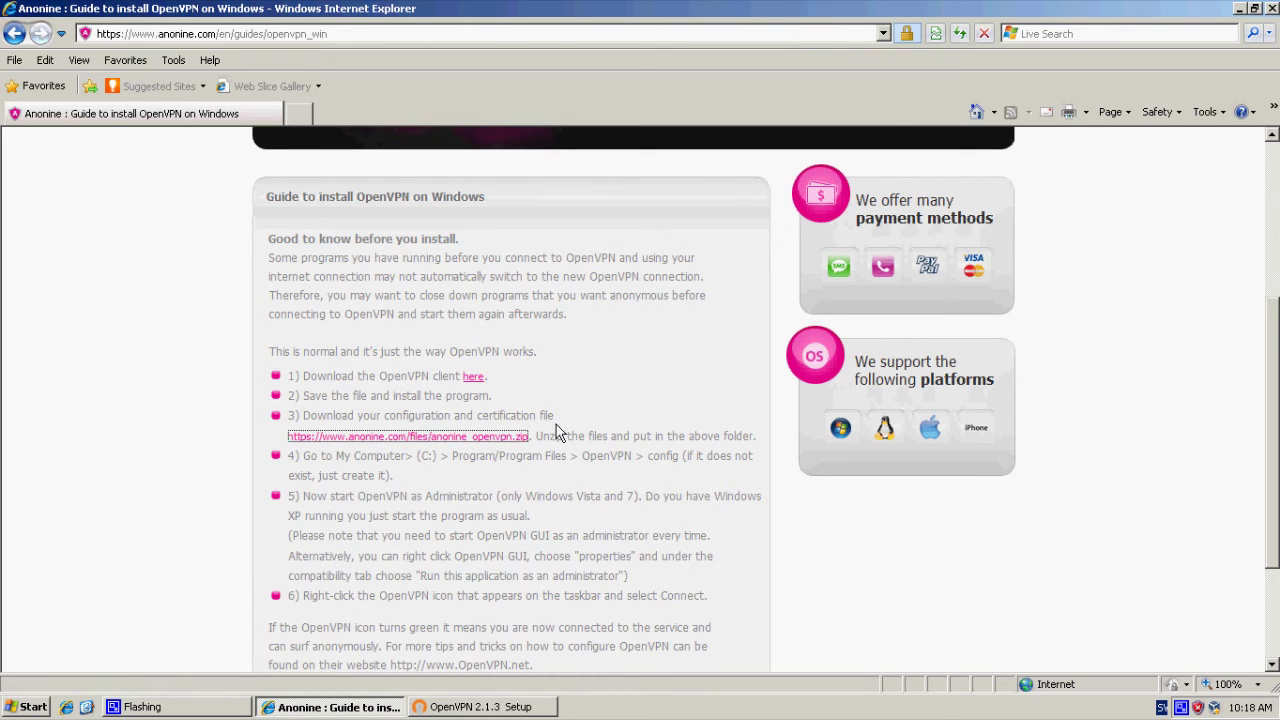
{"action": "left_click", "coordinate": [613, 362]}
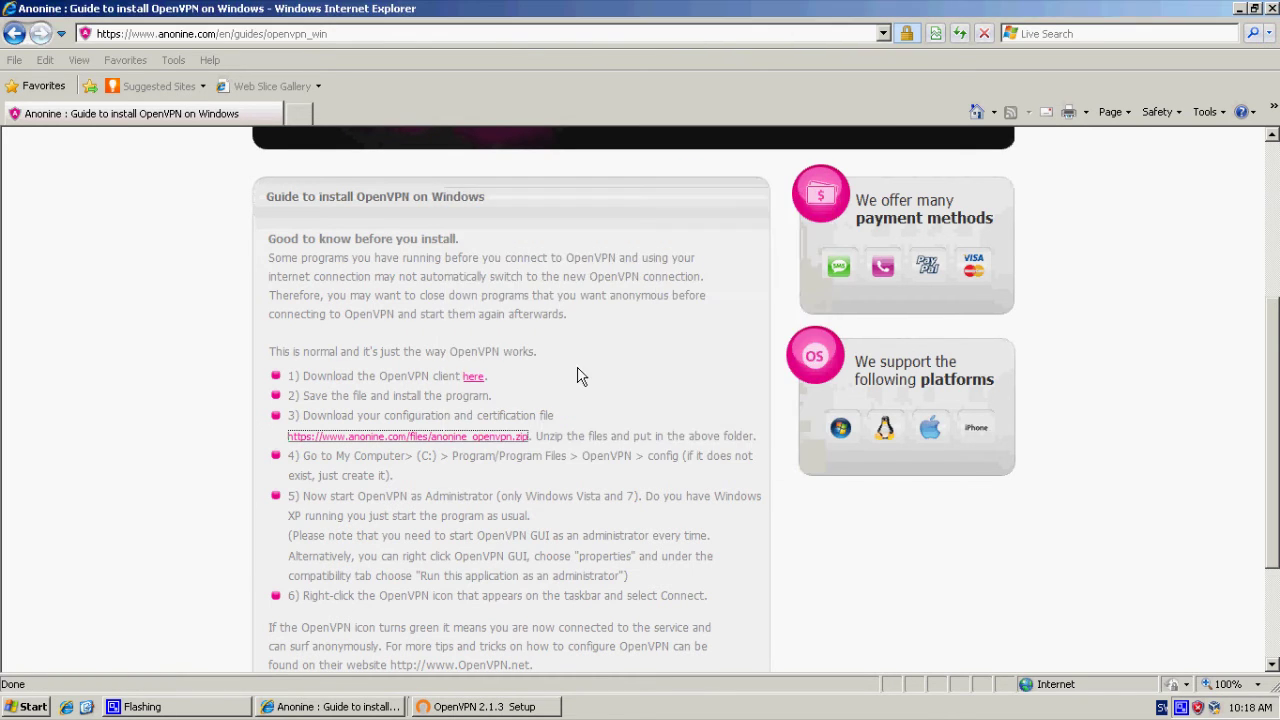
Browse to C:\Program Files\OpenVPN\config in Windows Explorer.
{"action": "left_click", "coordinate": [33, 707]}
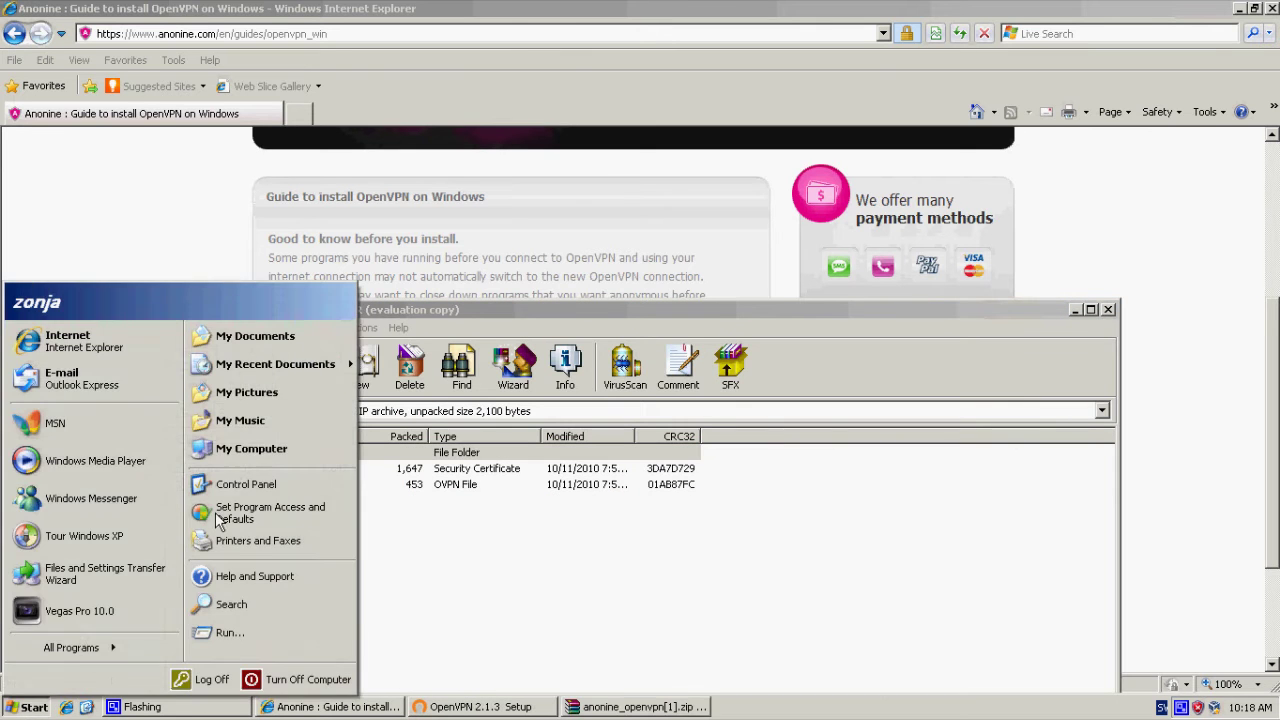
{"action": "left_click", "coordinate": [245, 450]}
{"action": "double_click", "coordinate": [425, 245]}
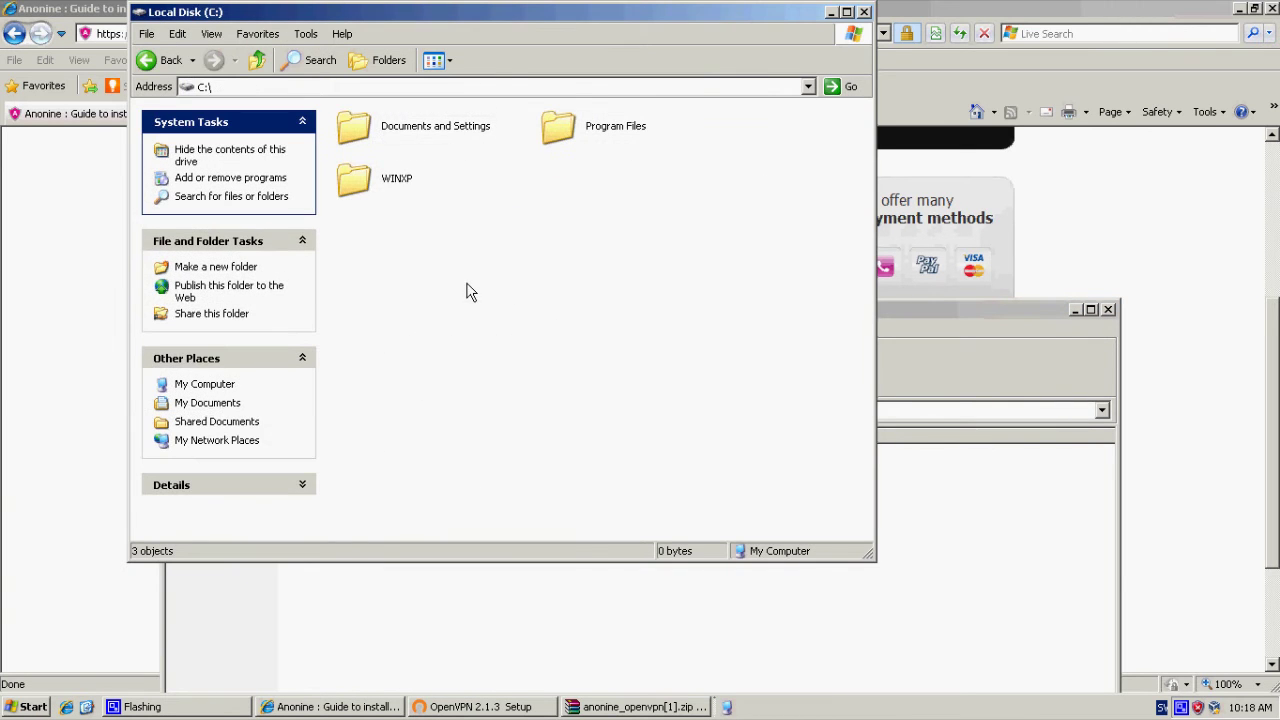
{"action": "double_click", "coordinate": [610, 126]}
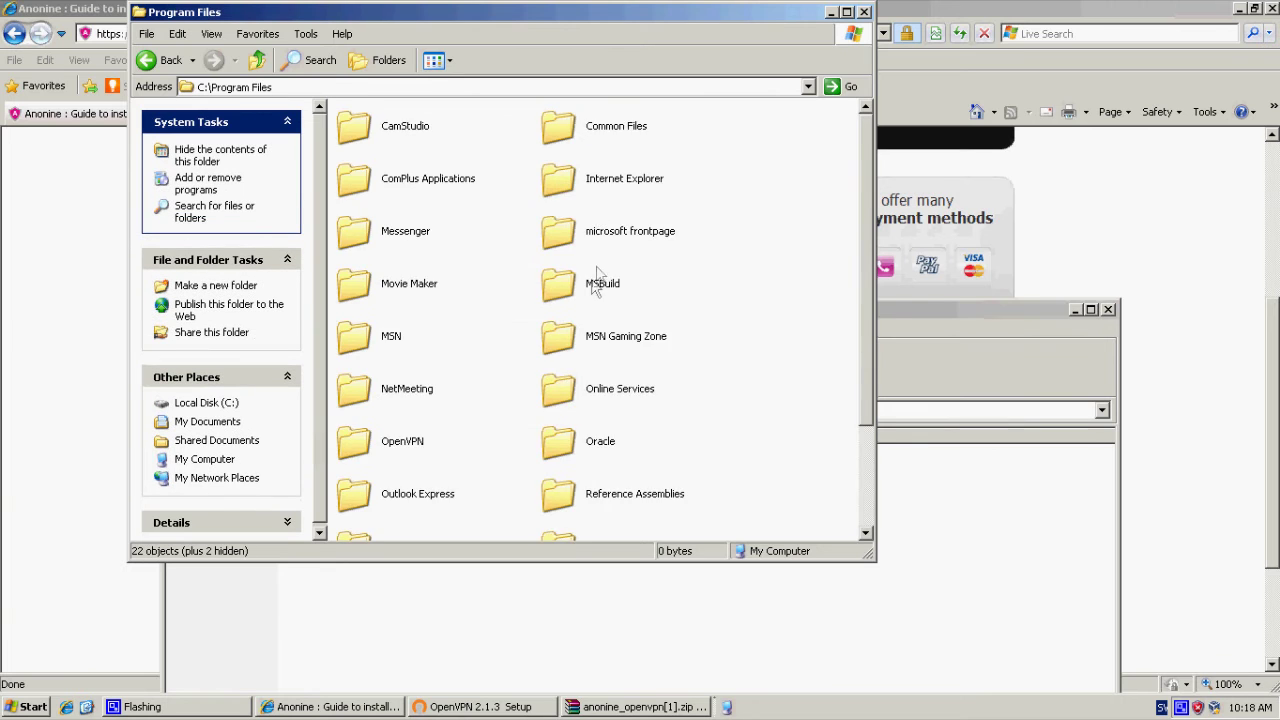
{"action": "scroll", "coordinate": [592, 310], "scroll_direction": "down", "scroll_amount": 3}
{"action": "double_click", "coordinate": [388, 308]}
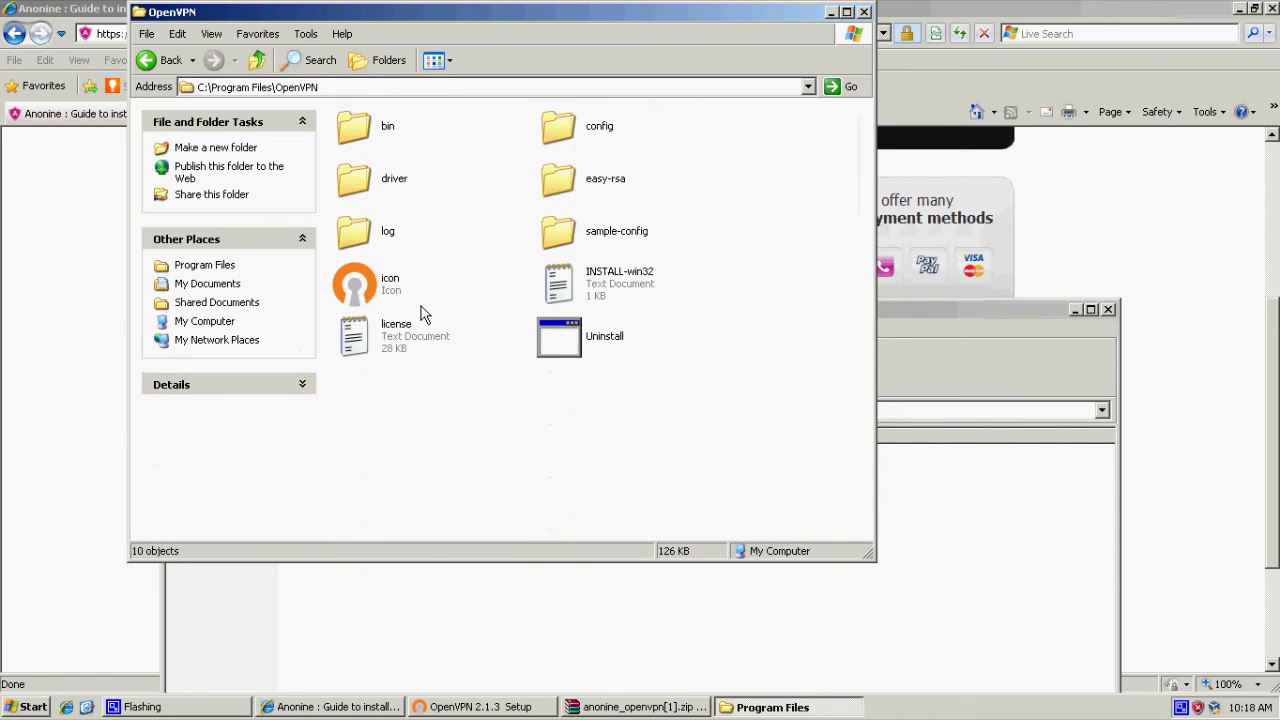
{"action": "double_click", "coordinate": [563, 140]}
Drag anonine.ca.crt and anonine.ovpn from the zip into the config folder, then close WinRAR.
{"action": "left_click", "coordinate": [958, 340]}
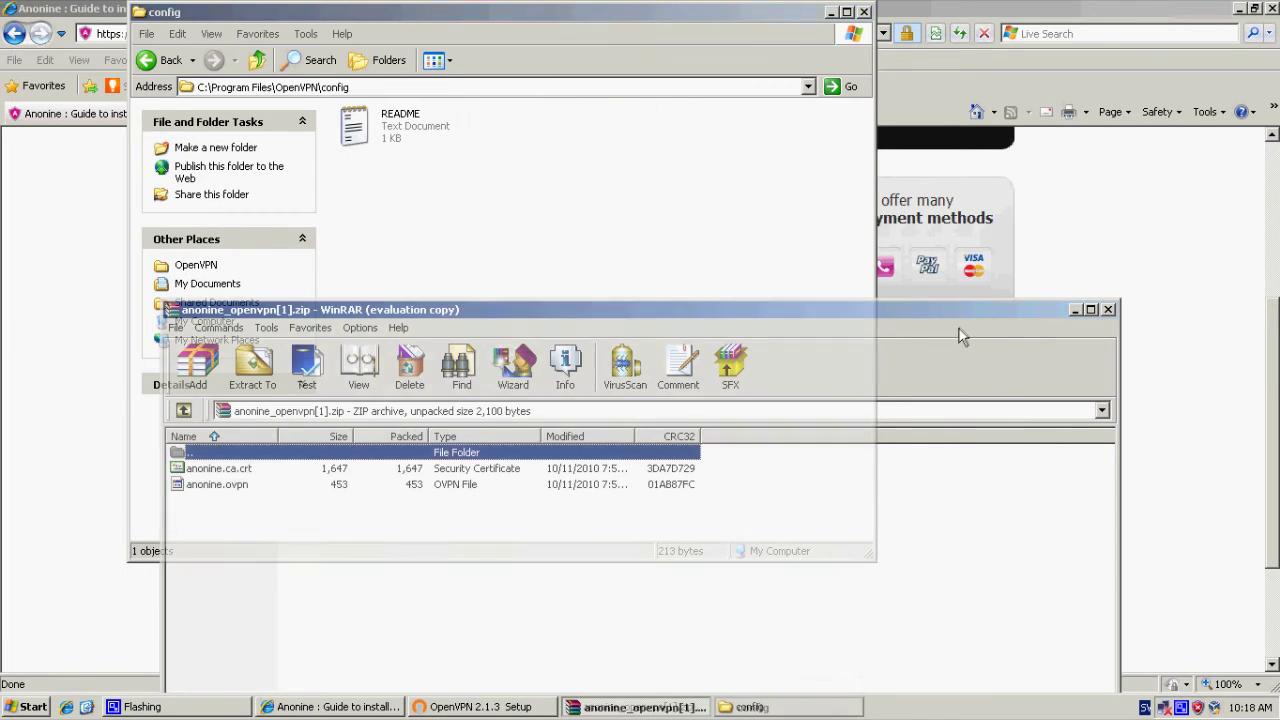
{"action": "left_click", "coordinate": [215, 469]}
{"action": "left_click", "coordinate": [222, 486], "text": "ctrl"}
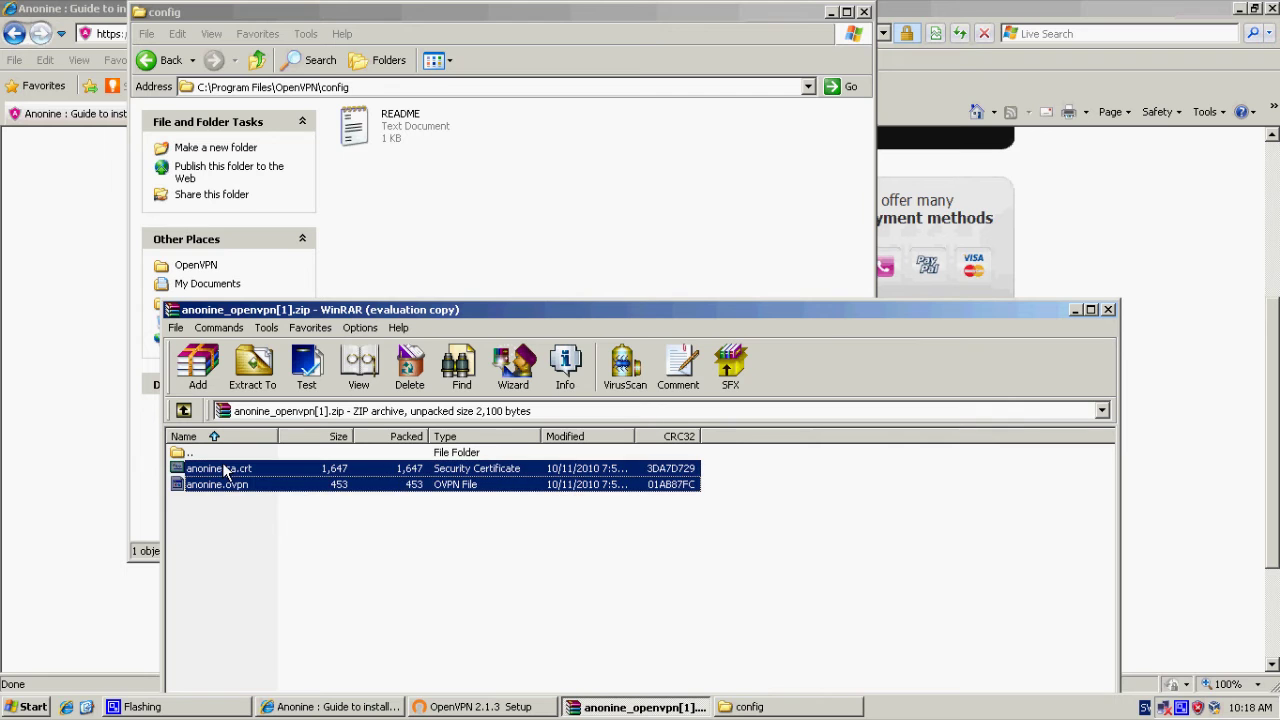
{"action": "left_click_drag", "start_coordinate": [230, 474], "coordinate": [463, 249]}
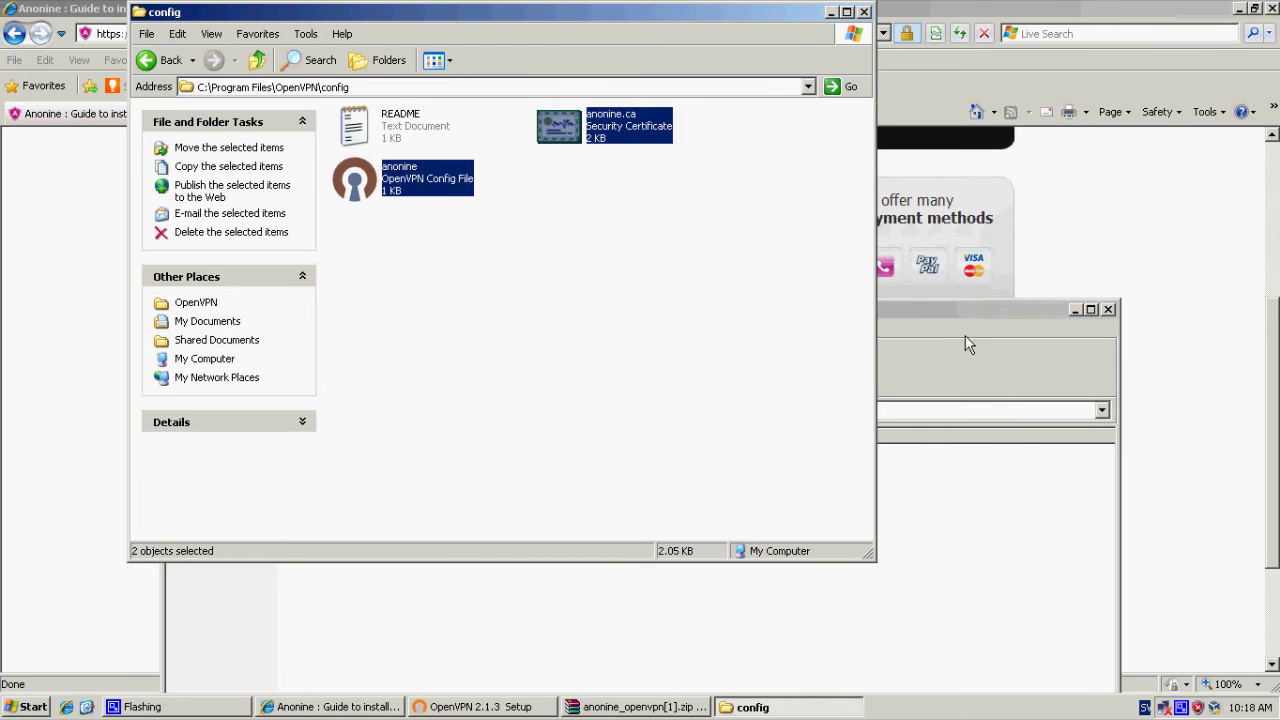
{"action": "left_click", "coordinate": [978, 320]}
{"action": "left_click", "coordinate": [1108, 309]}
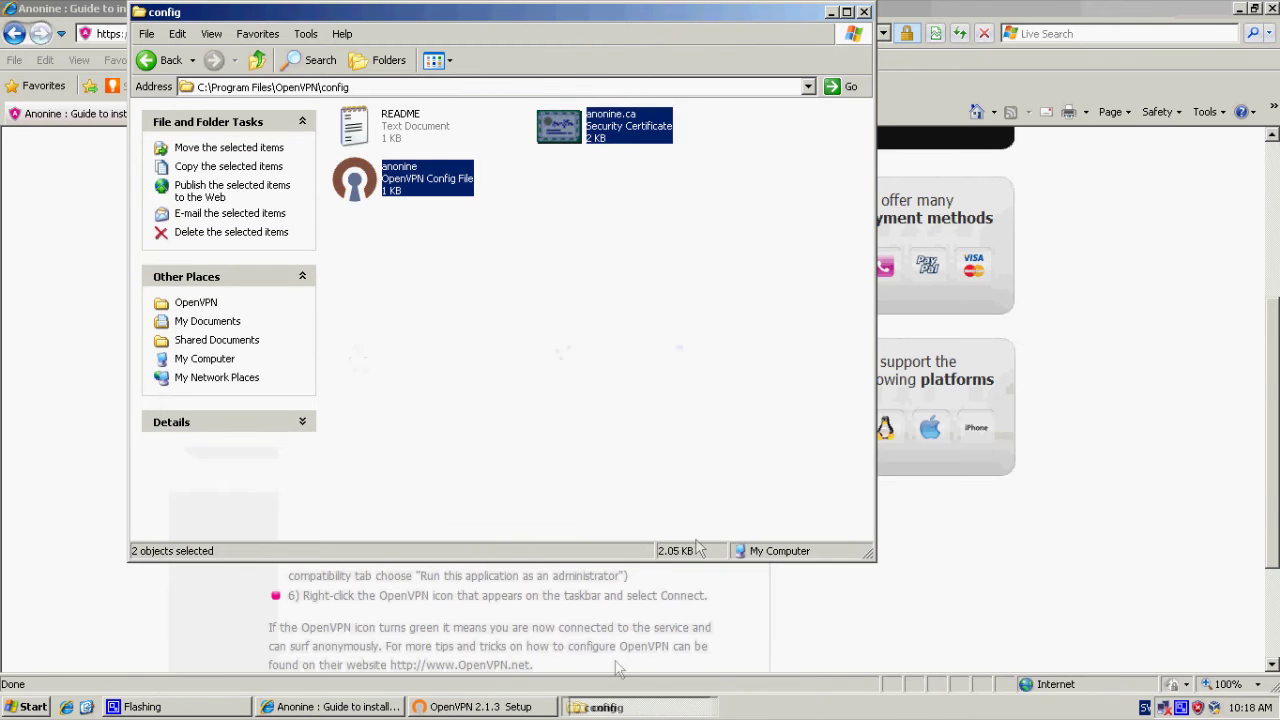
Finish the OpenVPN setup with Show Readme unchecked and close the config folder window.
{"action": "left_click", "coordinate": [475, 707]}
{"action": "left_click", "coordinate": [736, 508]}
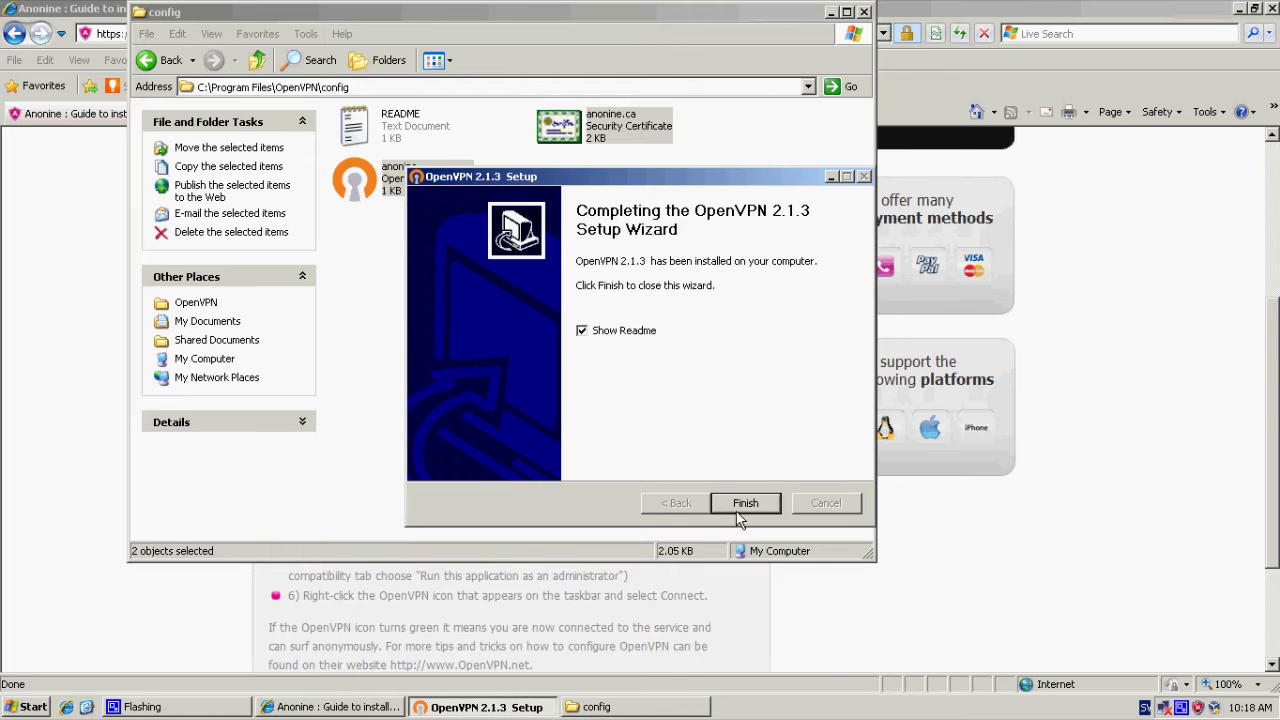
{"action": "left_click", "coordinate": [624, 333]}
{"action": "left_click", "coordinate": [752, 508]}
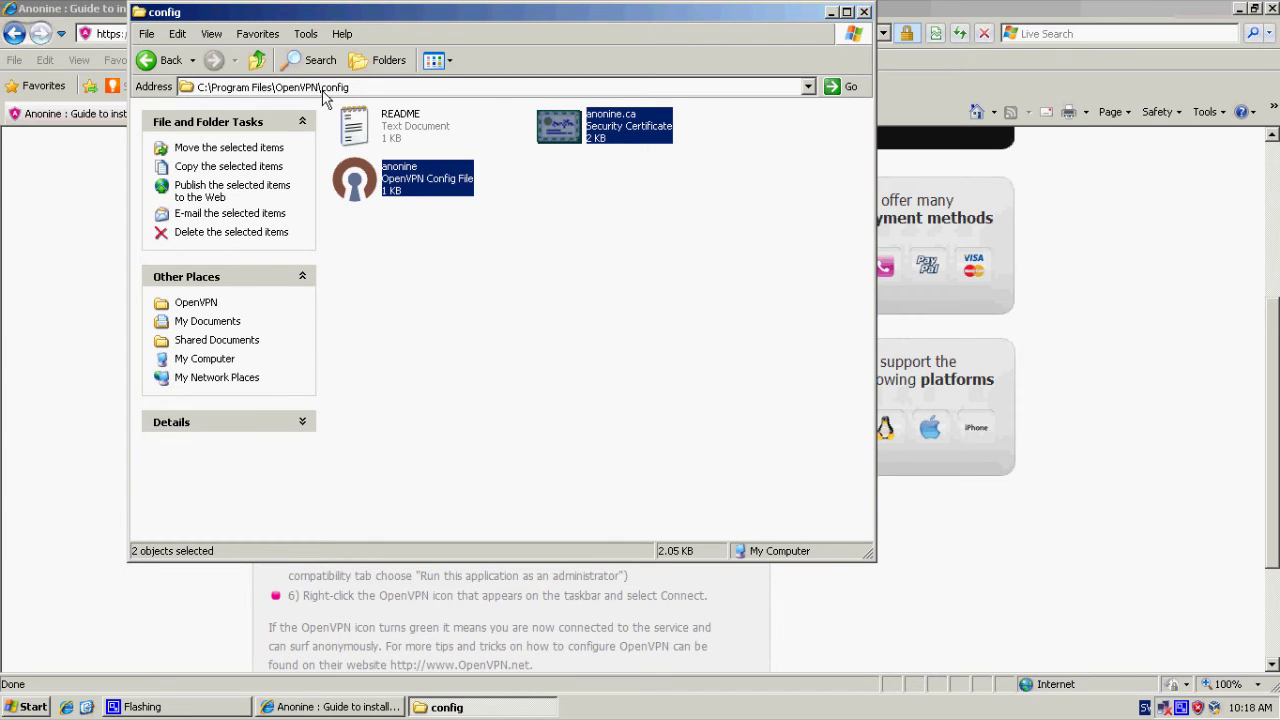
{"action": "left_click", "coordinate": [865, 12]}
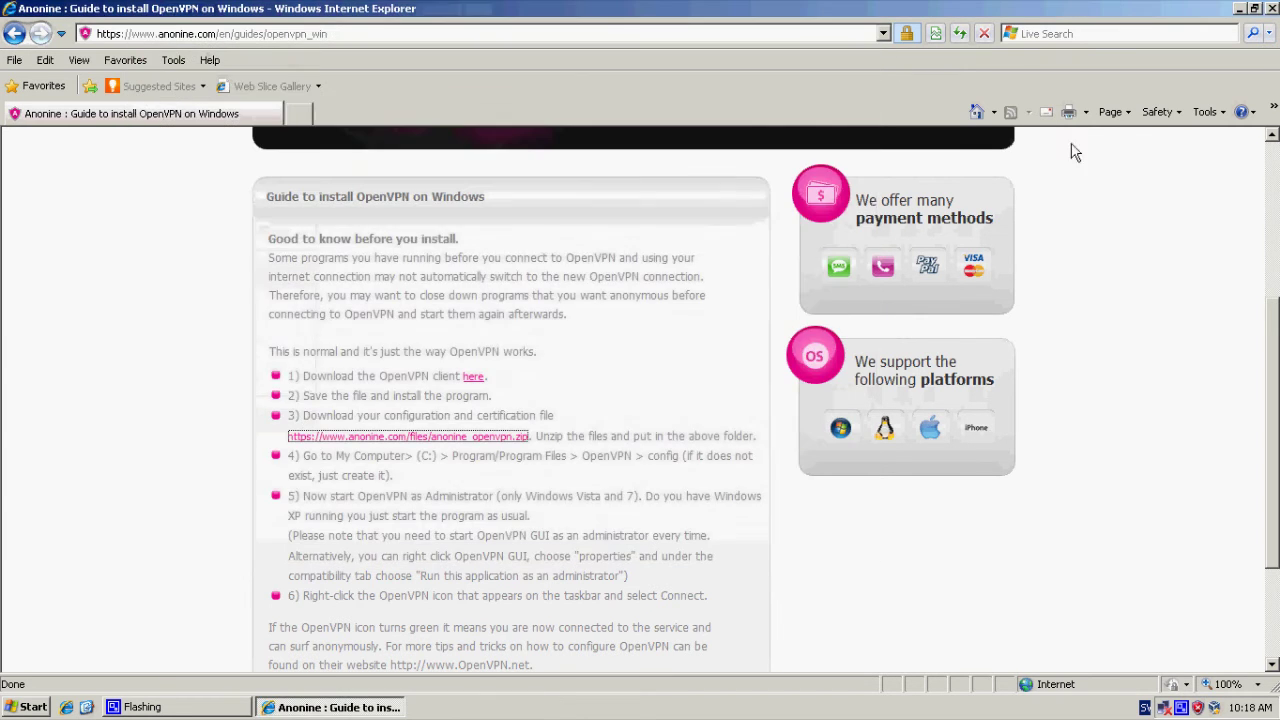
Close the browser, launch OpenVPN GUI, and connect to anonine with the account username and password.
{"action": "left_click", "coordinate": [1271, 9]}
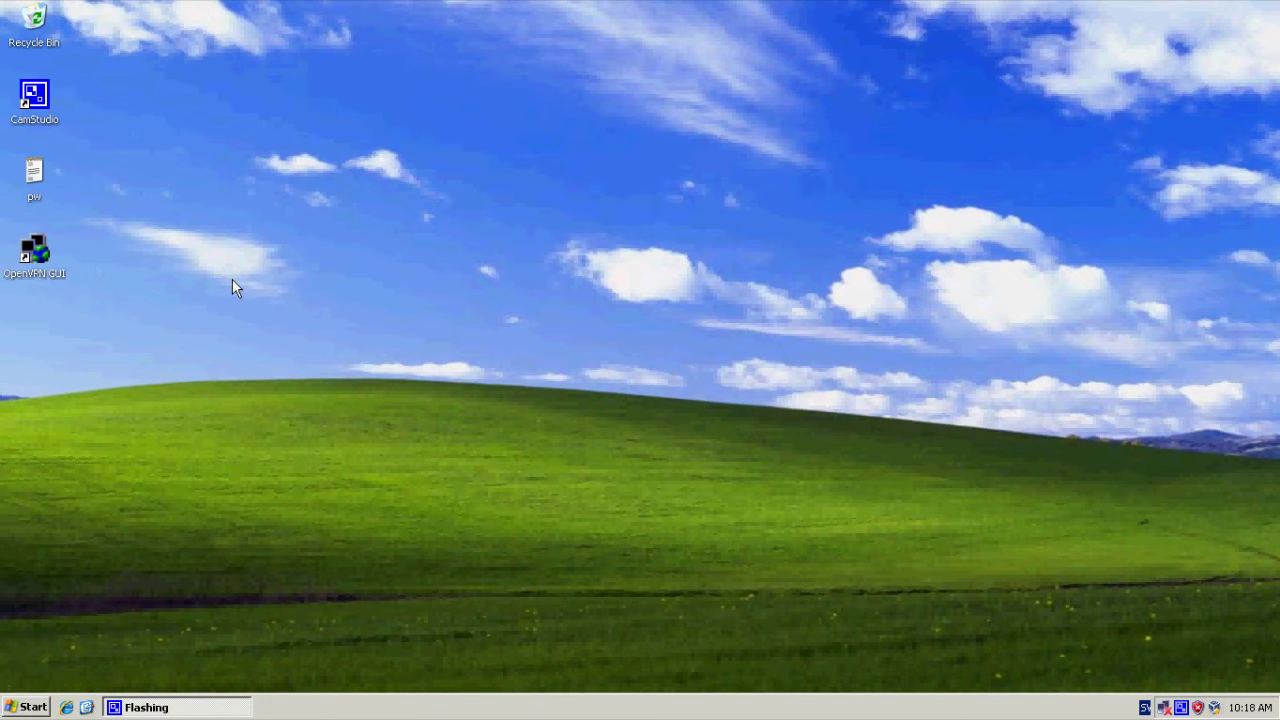
{"action": "left_click", "coordinate": [38, 258]}
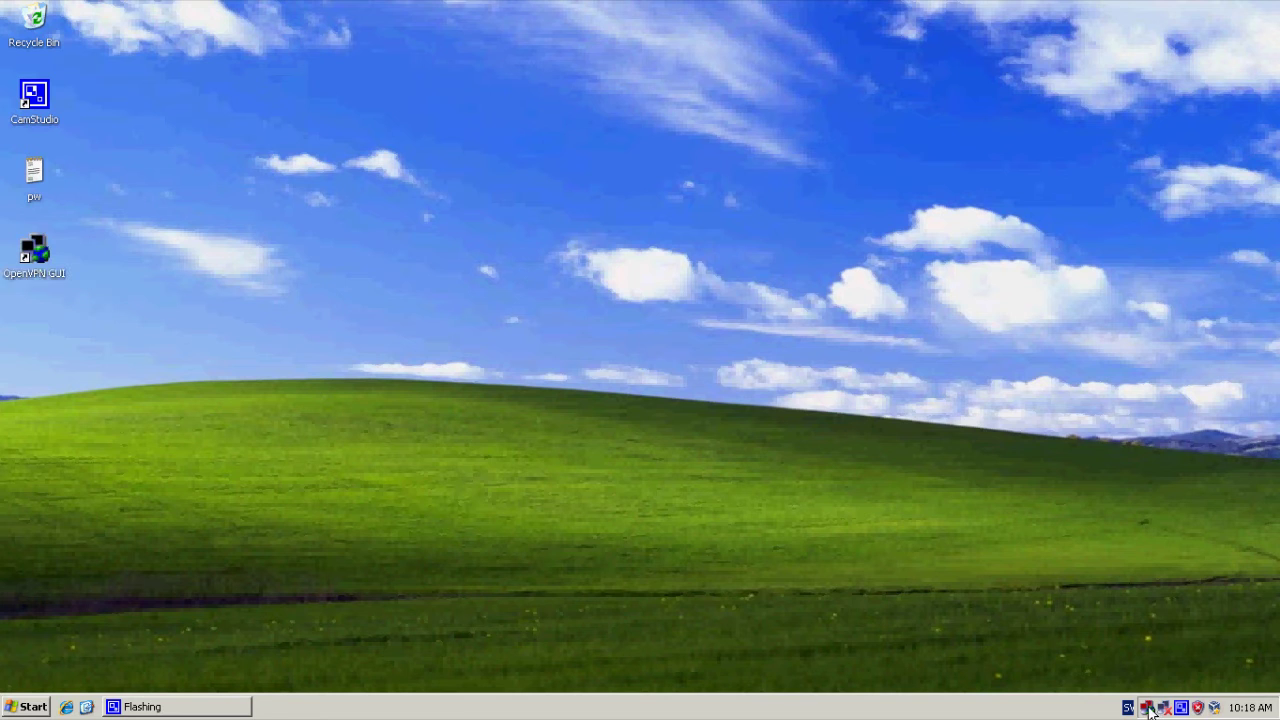
{"action": "double_click", "coordinate": [1150, 710]}
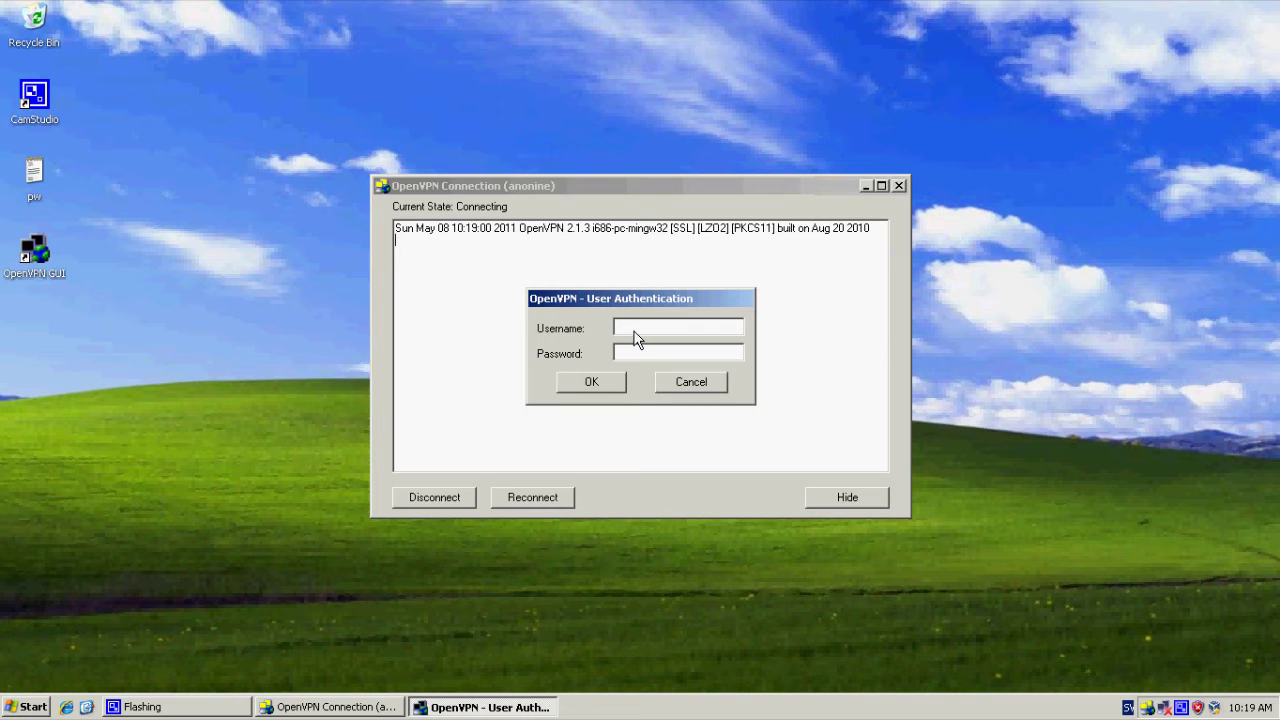
{"action": "type", "text": "htpc"}
{"action": "key", "text": "Tab"}
{"action": "key", "text": "ctrl+v"}
{"action": "left_click", "coordinate": [612, 381]}
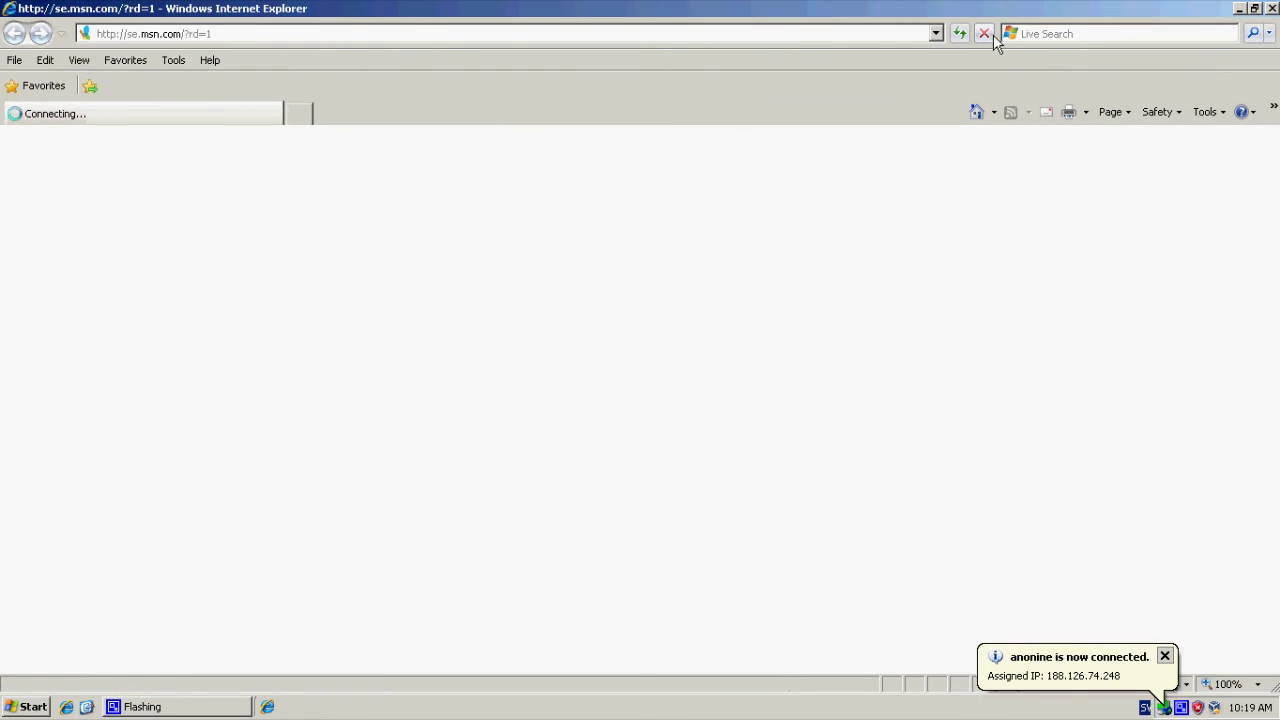
Search the web for 'ip trace' from the Live Search box.
{"action": "left_click", "coordinate": [1040, 34]}
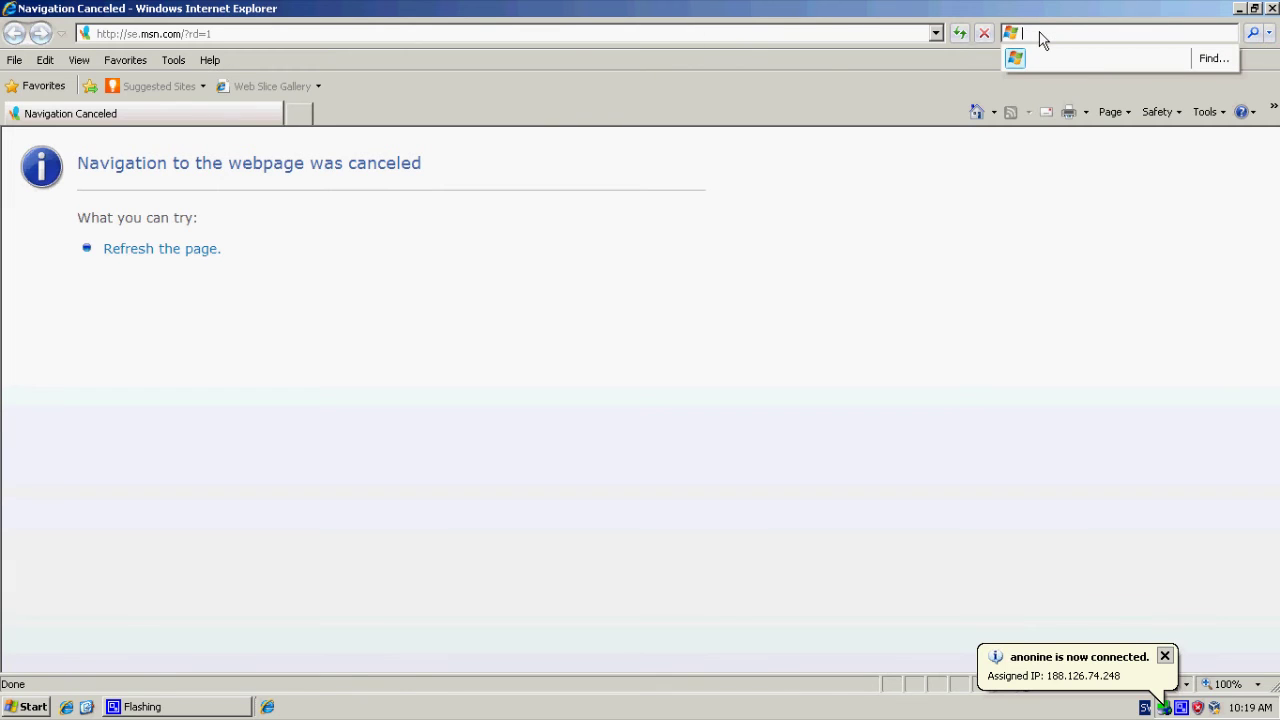
{"action": "type", "text": "ip trace"}
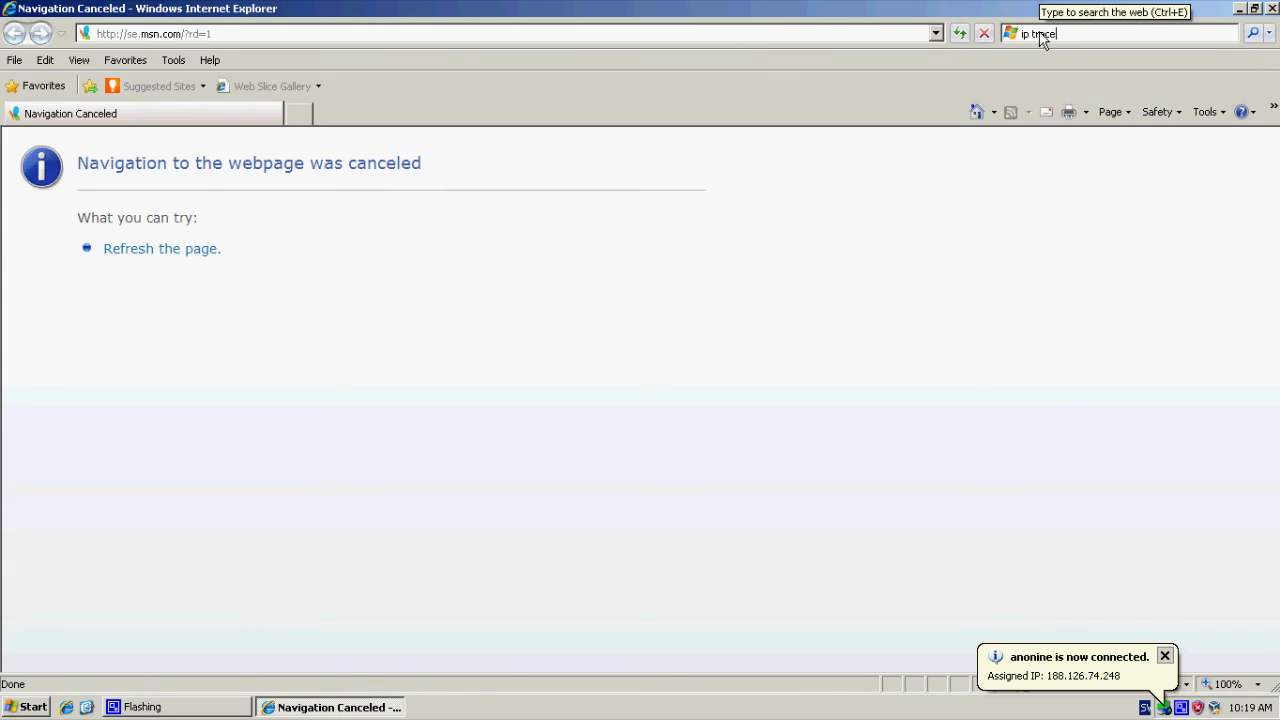
{"action": "key", "text": "Return"}
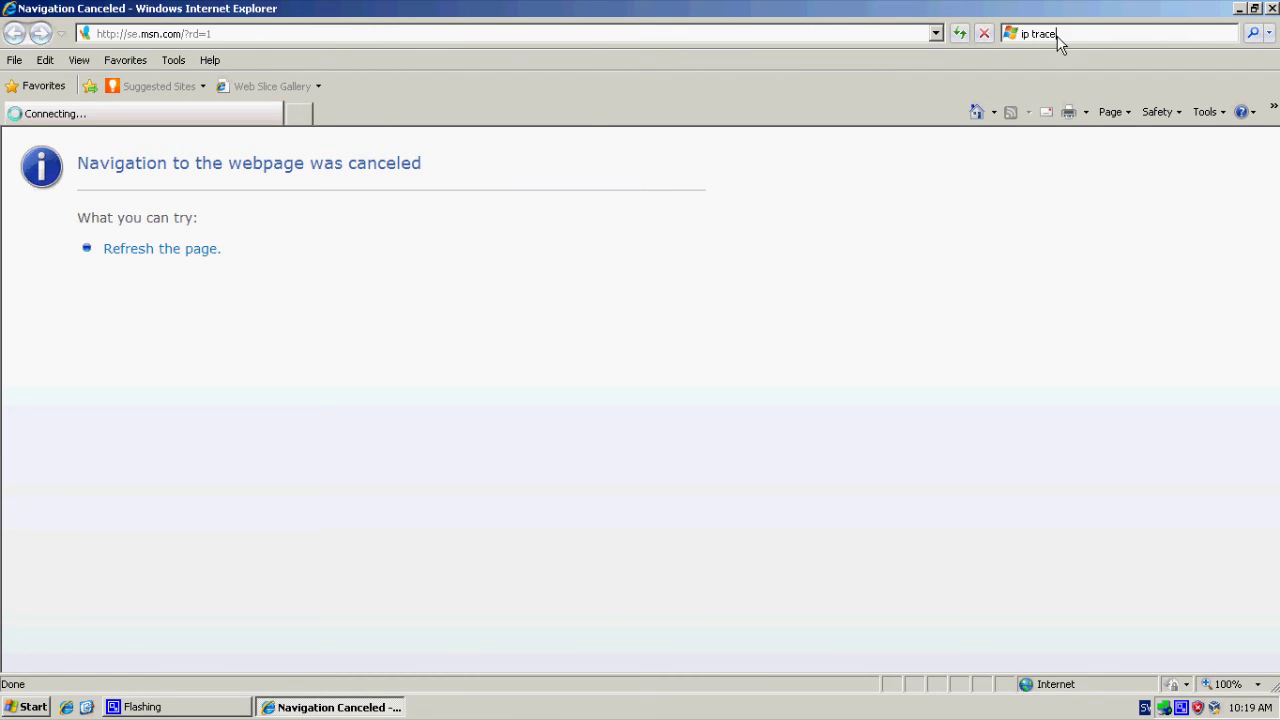
{"action": "key", "text": "Return"}
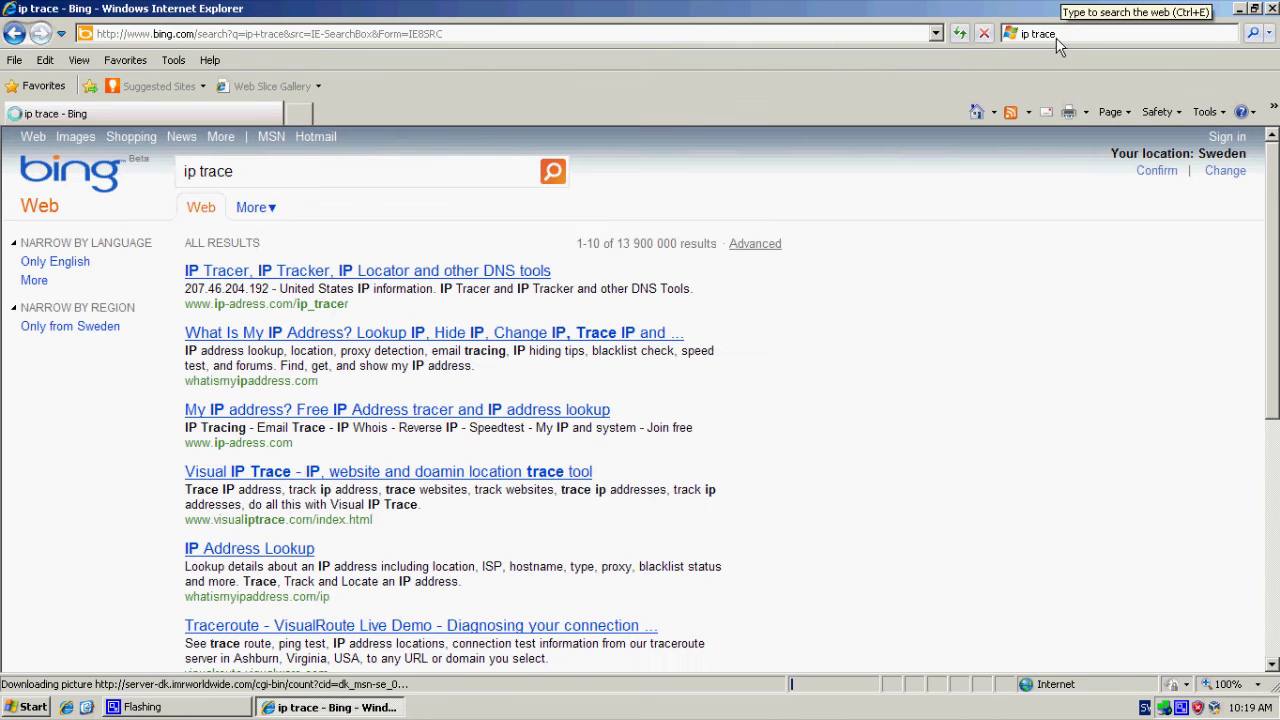
On ip-adress.com, highlight the IP 188.126.74.248 and its anonine.com host, then close Internet Explorer.
{"action": "left_click", "coordinate": [398, 272]}
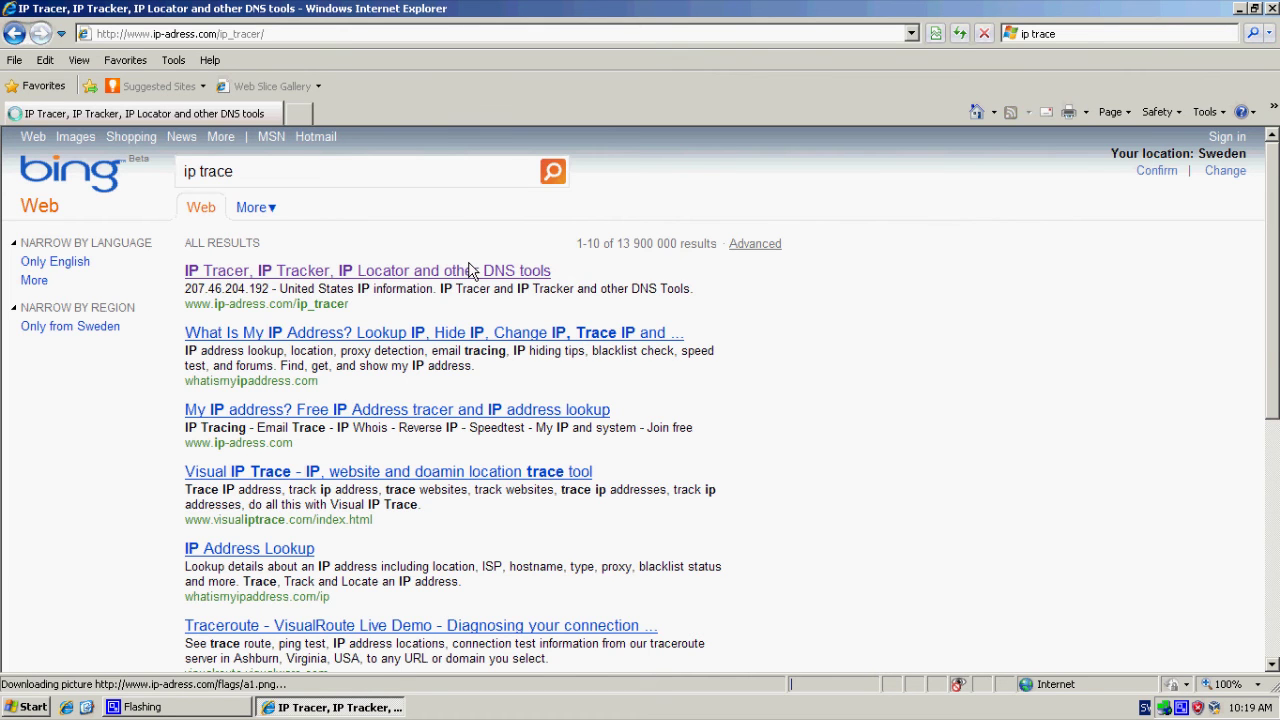
{"action": "left_click", "coordinate": [316, 262]}
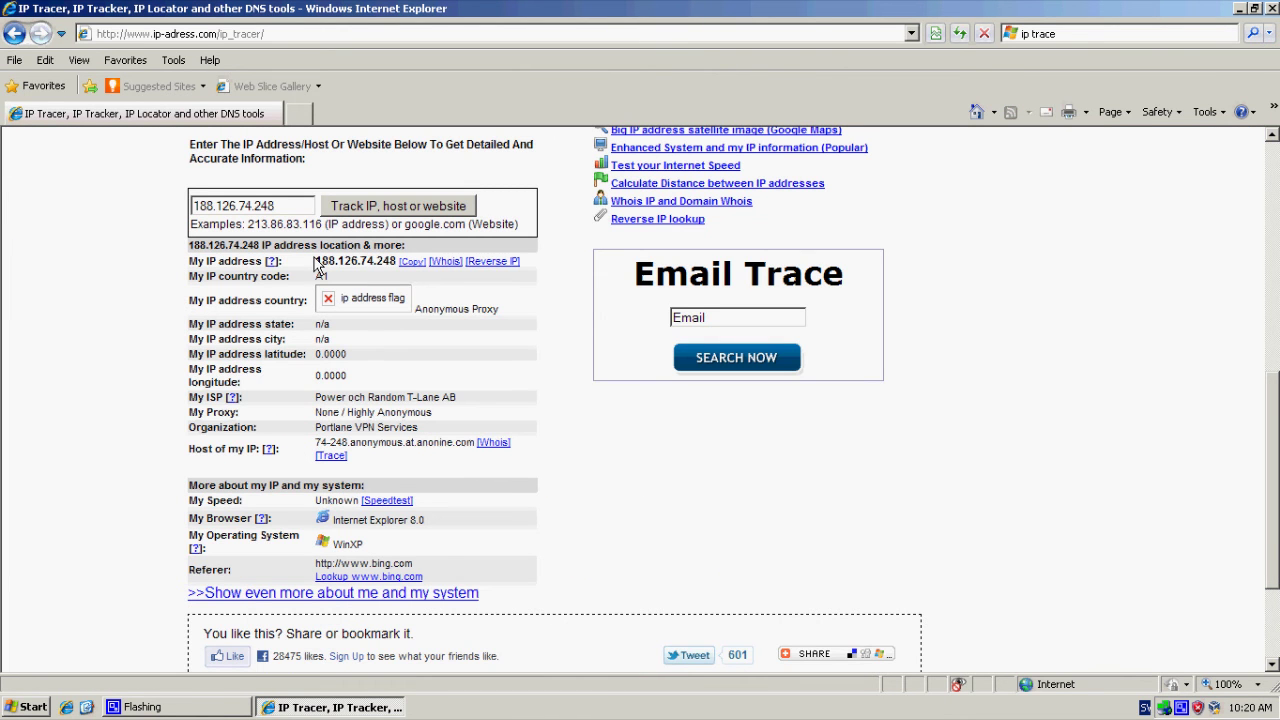
{"action": "left_click_drag", "start_coordinate": [316, 262], "coordinate": [398, 263]}
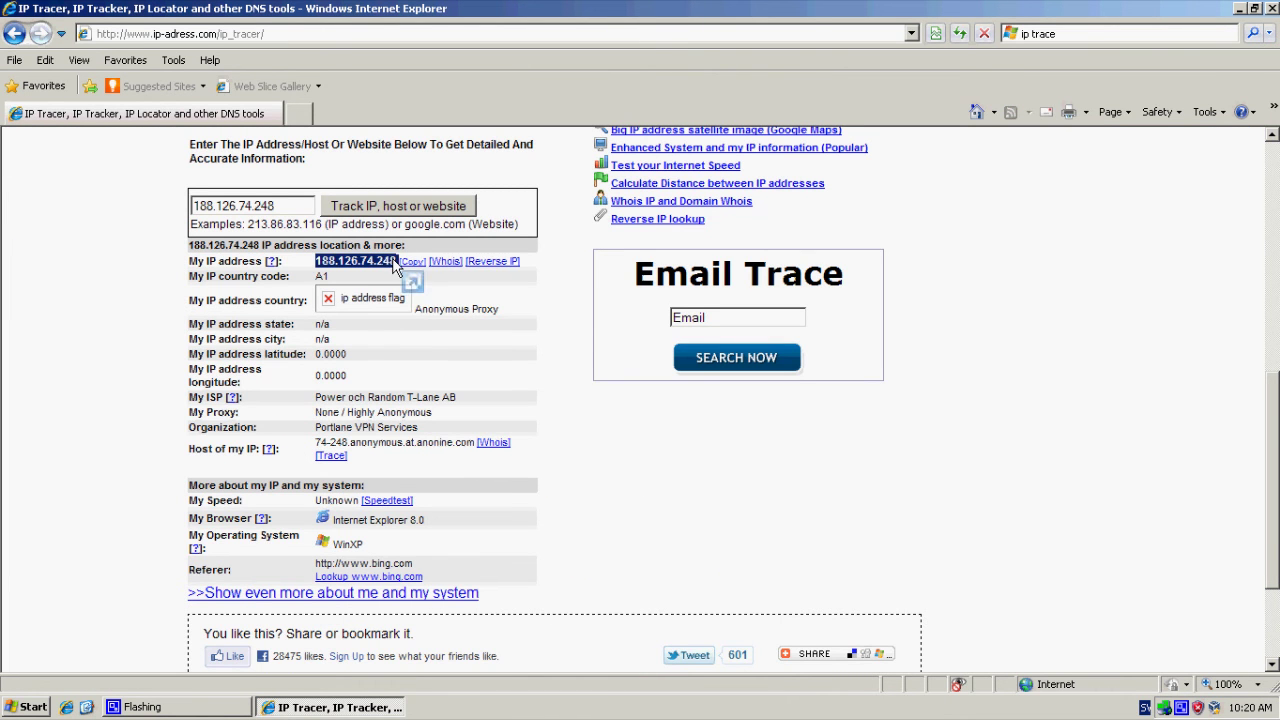
{"action": "left_click_drag", "start_coordinate": [317, 443], "coordinate": [477, 447]}
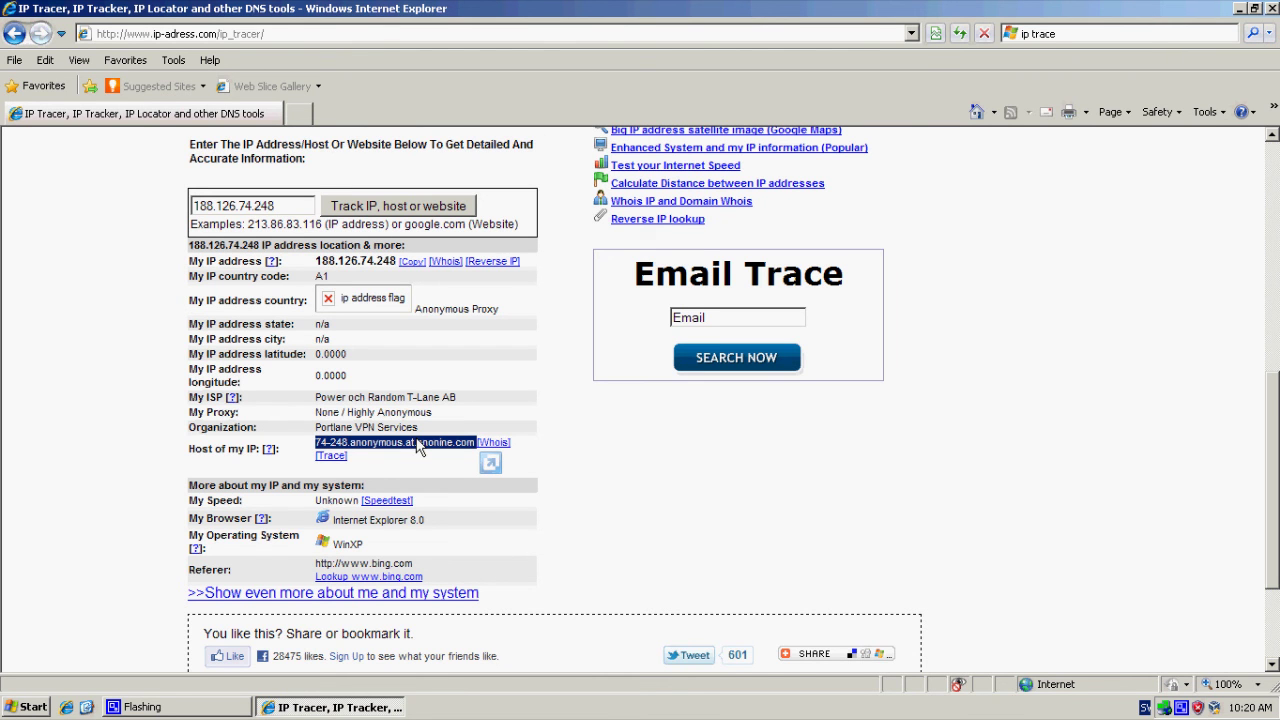
{"action": "key", "text": "alt+F4"}
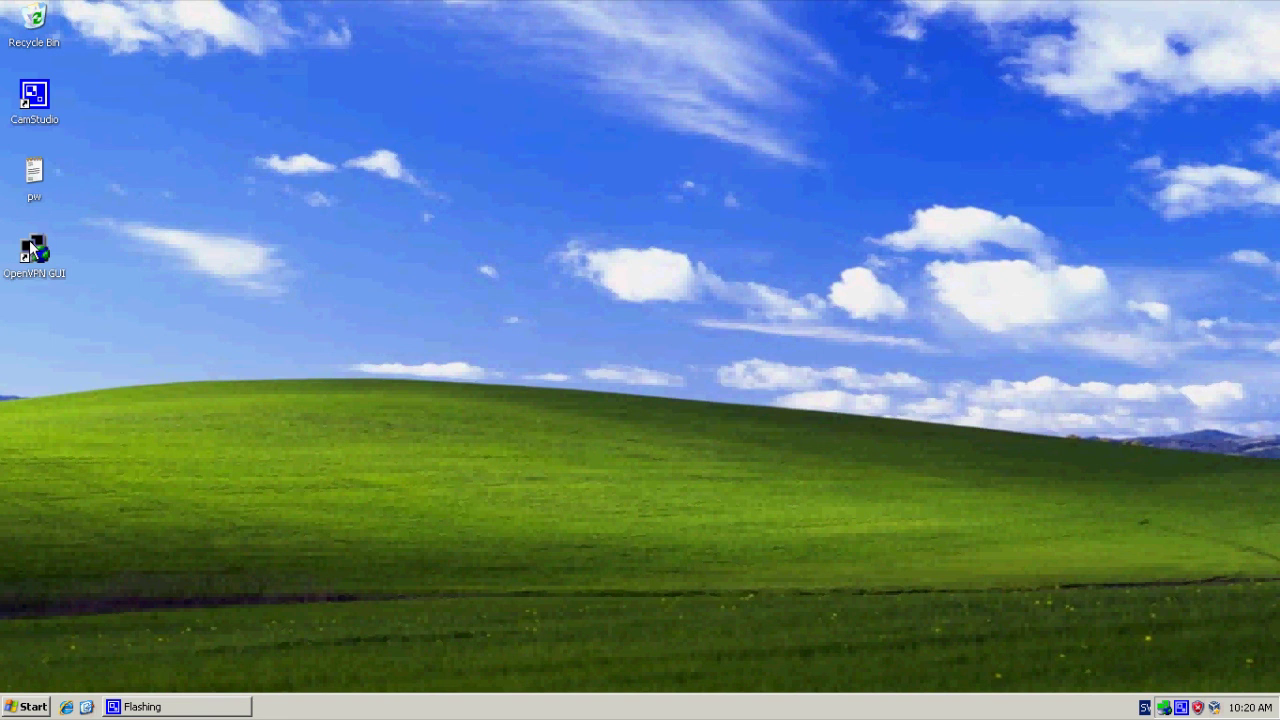
{"action": "left_click", "coordinate": [31, 242]}
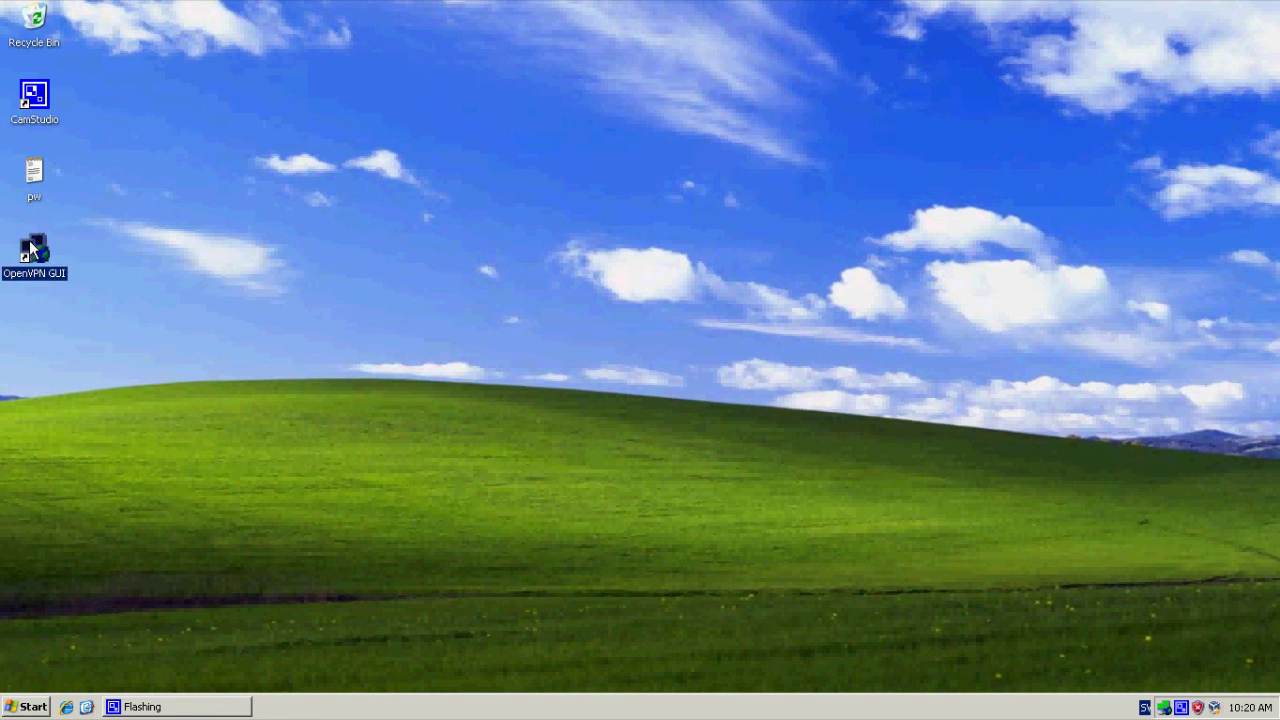
{"action": "right_click", "coordinate": [31, 242]}
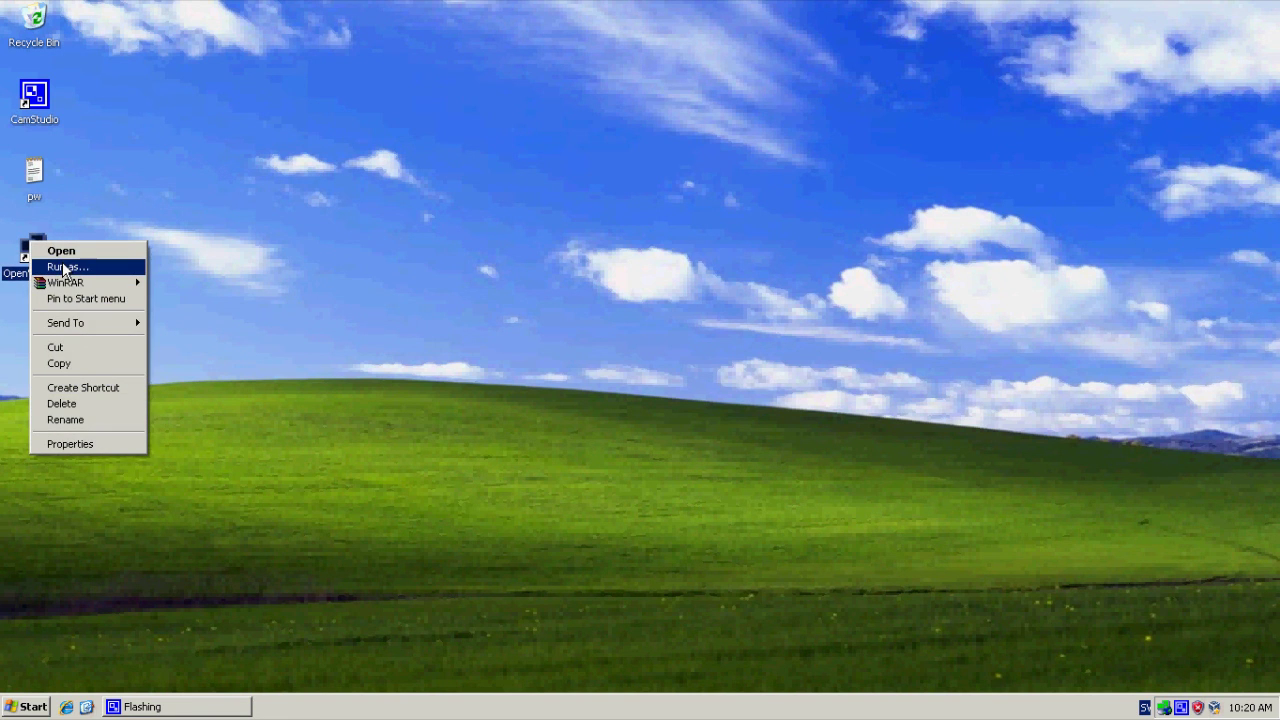
{"action": "left_click", "coordinate": [787, 451]}
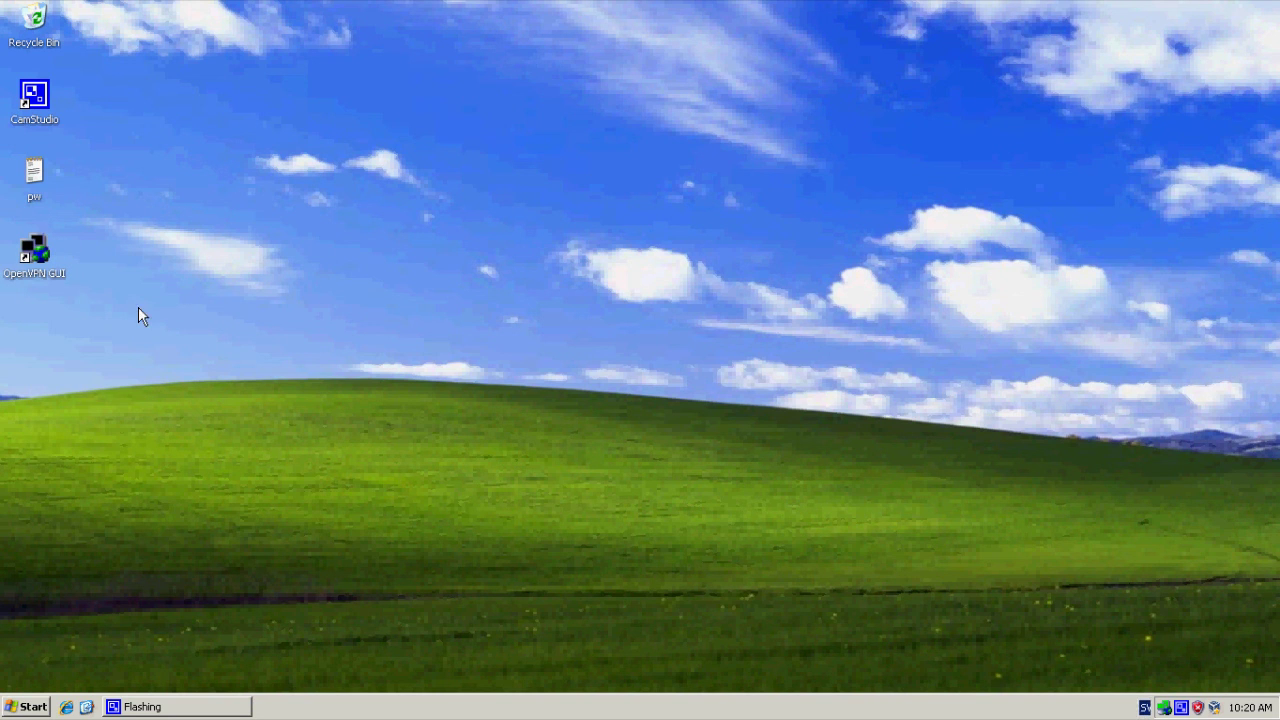